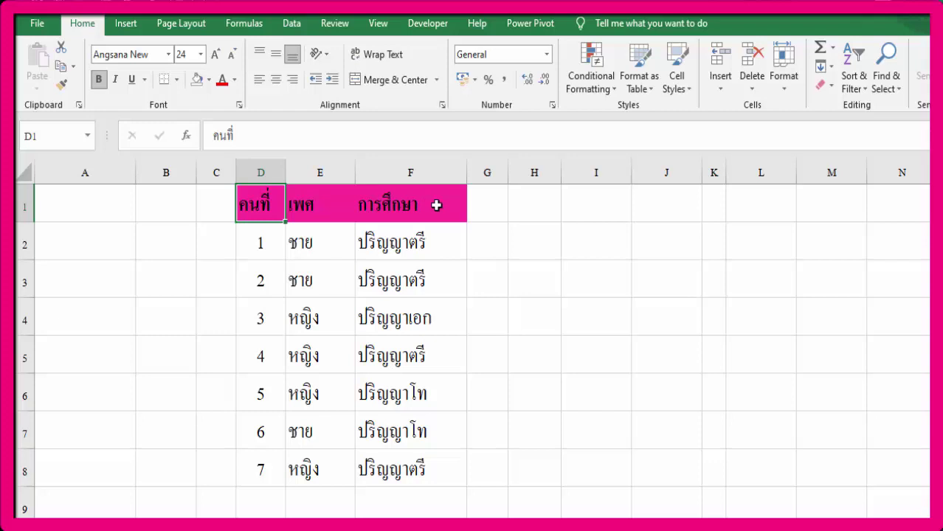
Step: Review the existing ID, gender and education columns in D1:F8
drag(270, 230, 260, 467)
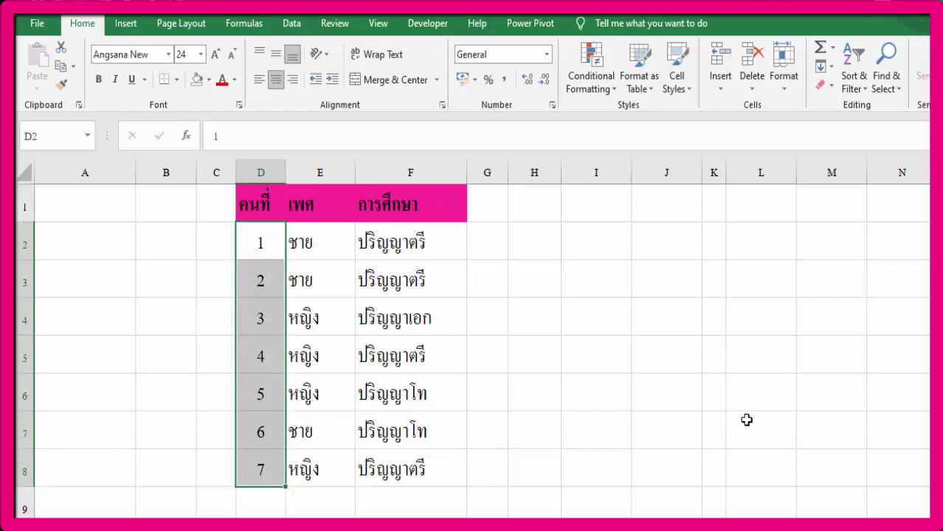
click(321, 210)
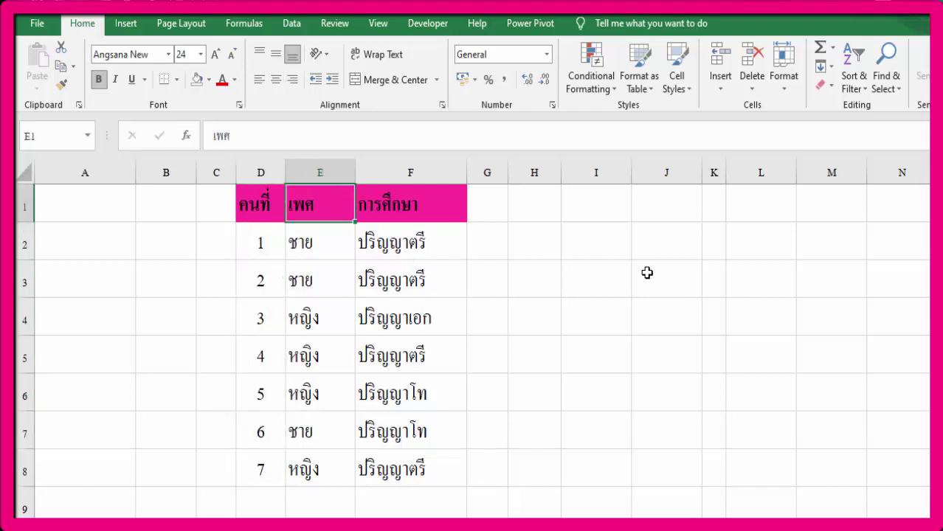
drag(311, 242, 340, 468)
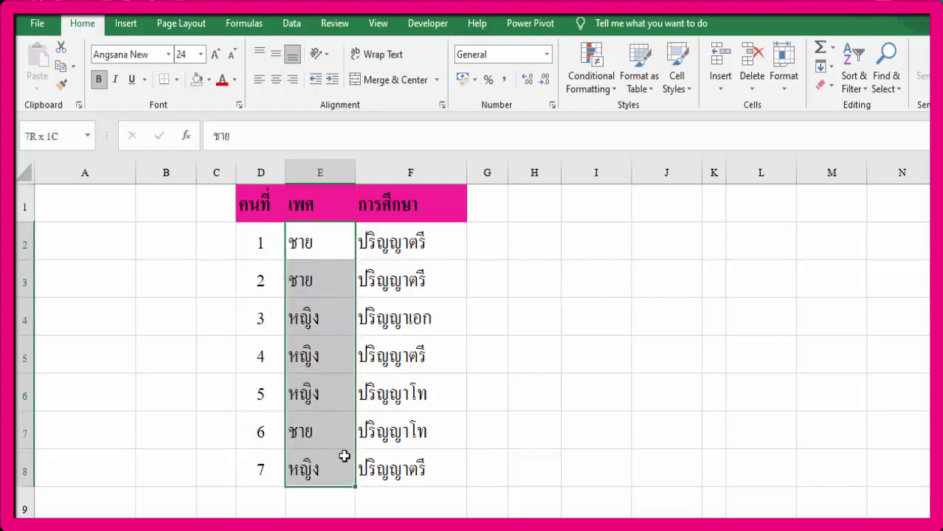
click(428, 204)
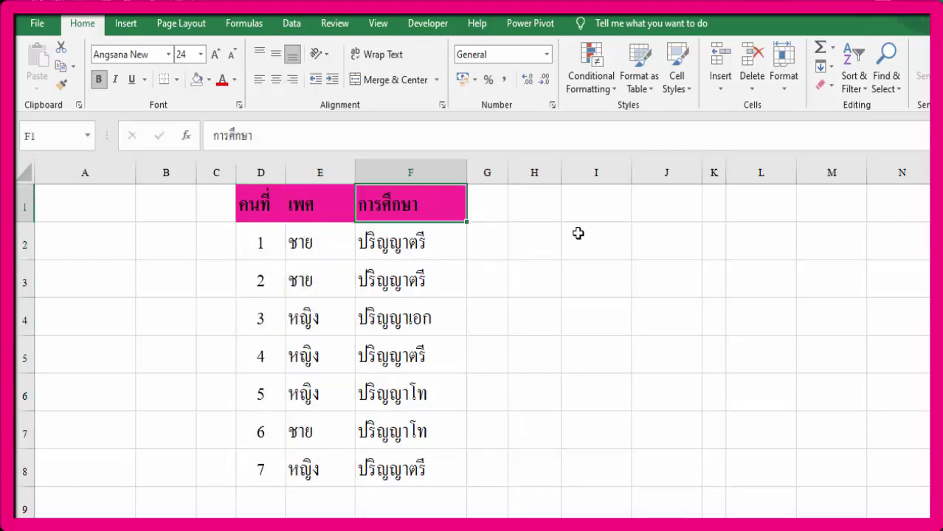
drag(459, 242, 454, 458)
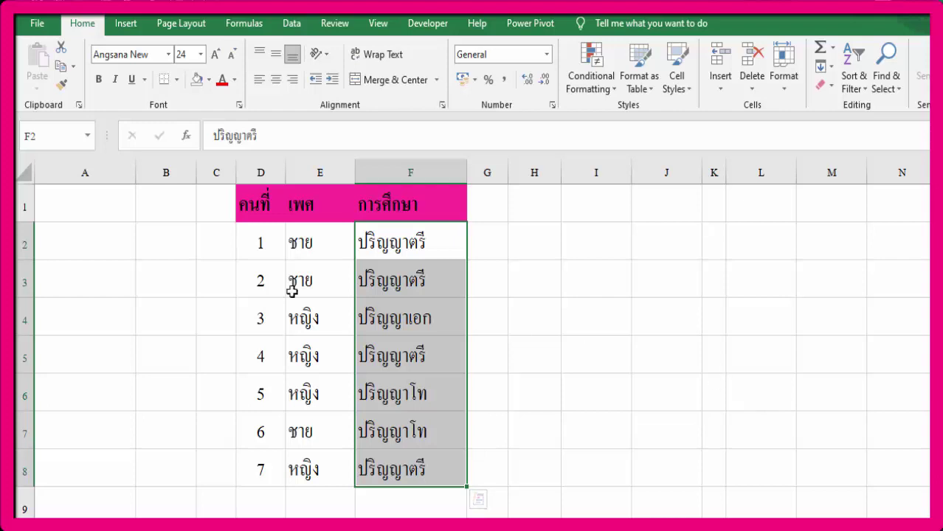
Step: Enter the headers เพศ in A1 and แปลค่า in B1
double_click(112, 200)
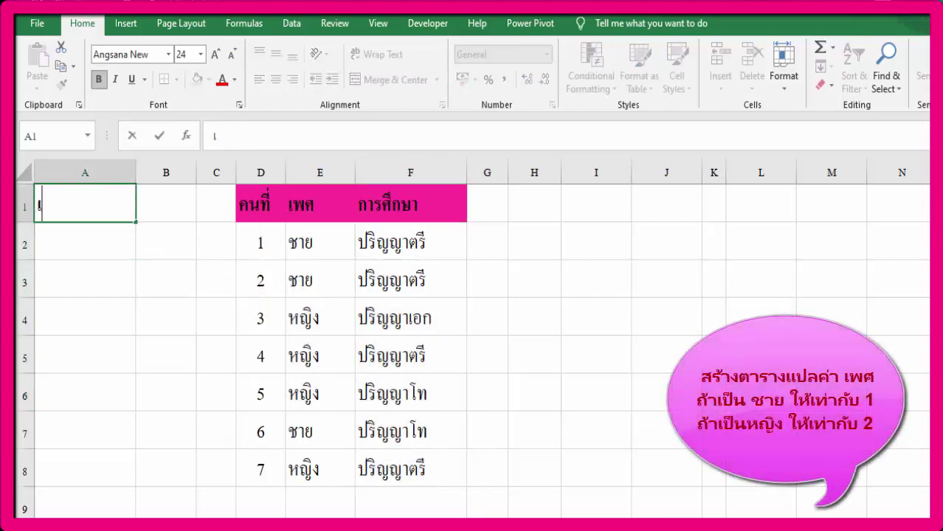
text(พศ)
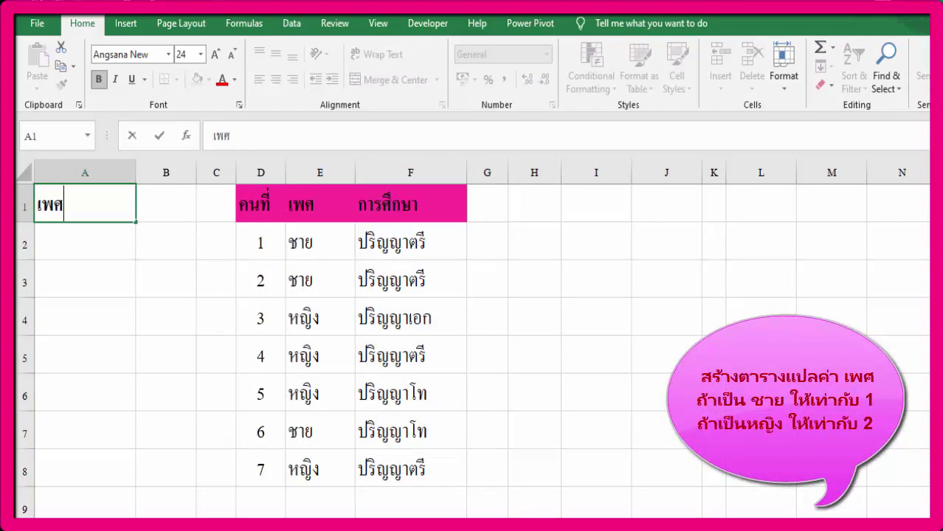
key(Tab)
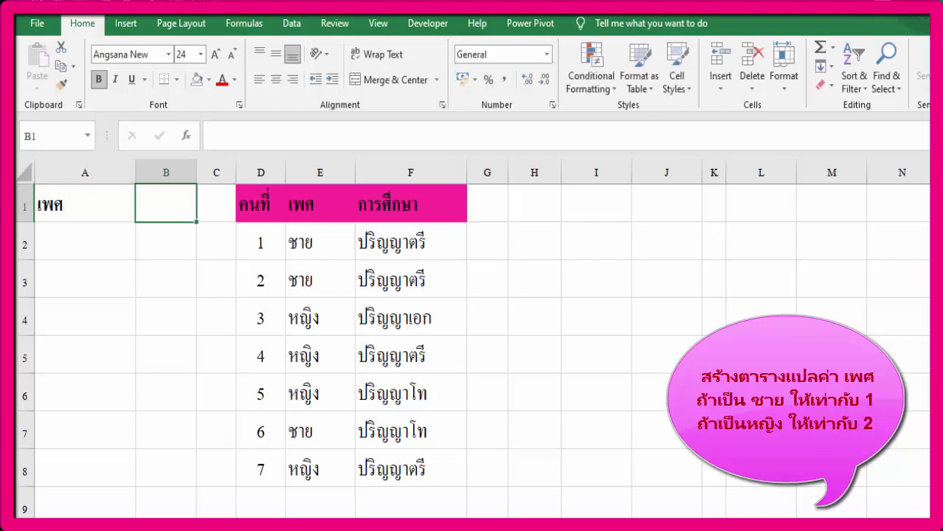
text(แปล)
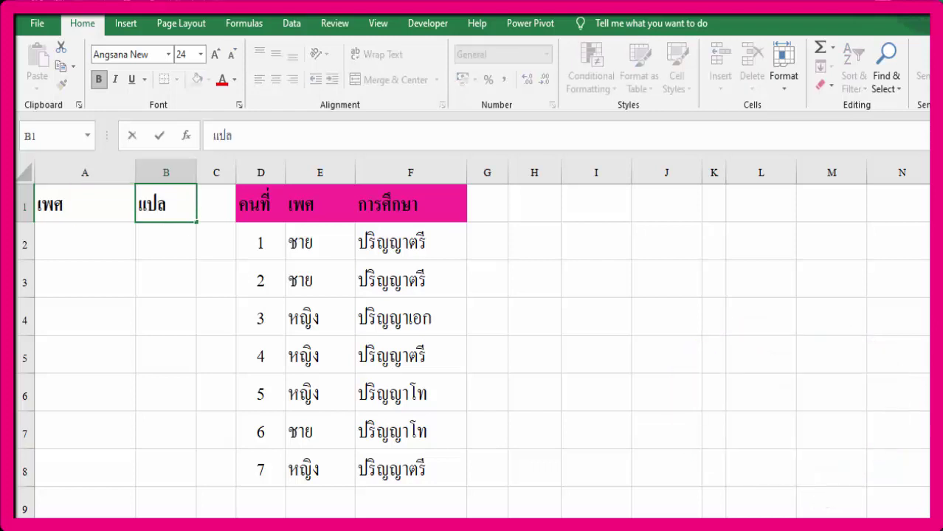
text(ค่า)
key(Return)
Step: List ชาย and หญิง in A2:A3 with codes 1 and 2 in B2:B3
click(84, 241)
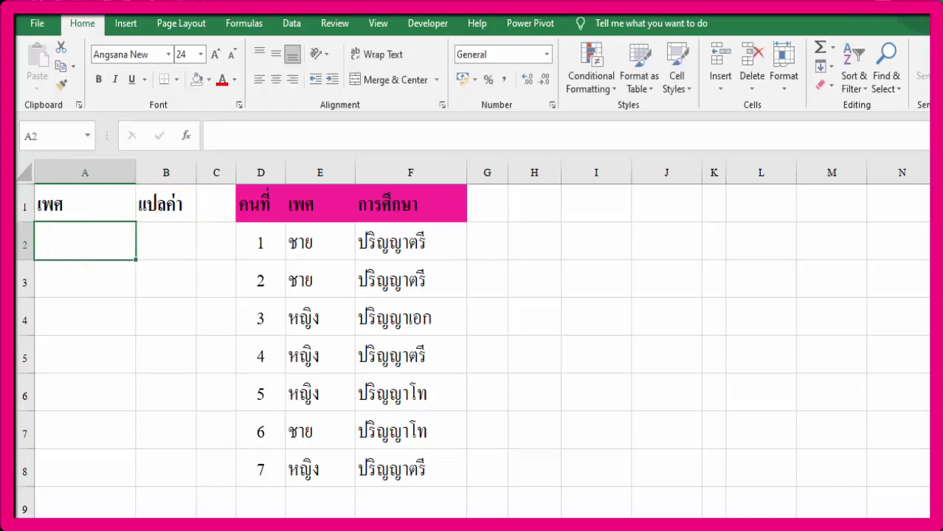
text(ชาย)
key(Return)
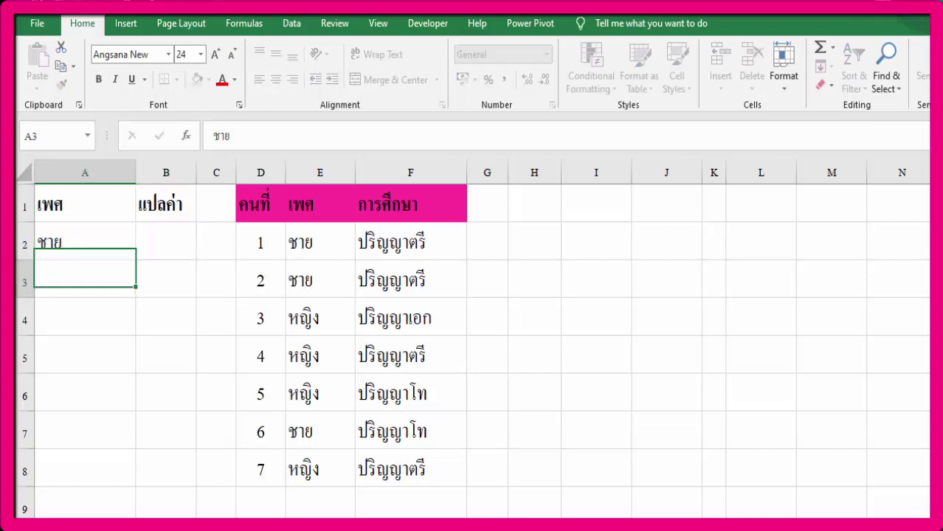
text(ห)
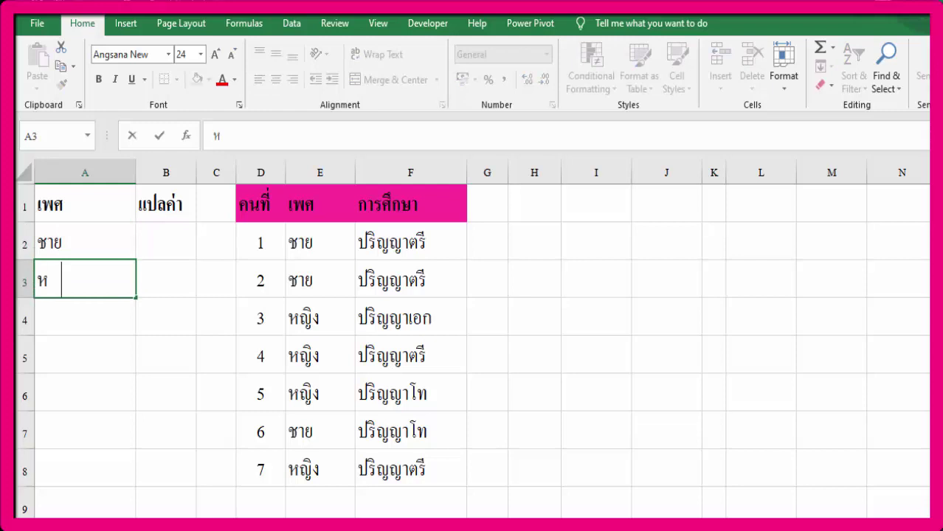
text(ญิง)
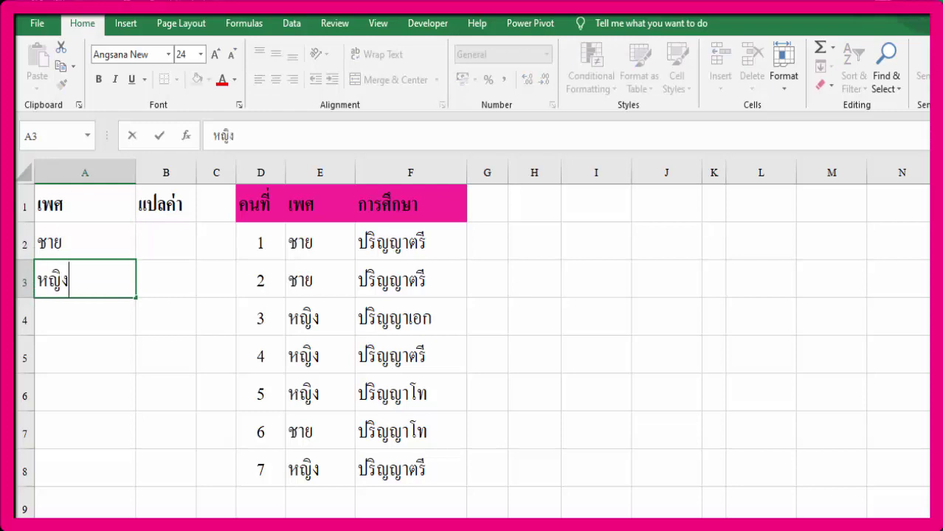
click(166, 240)
text(1)
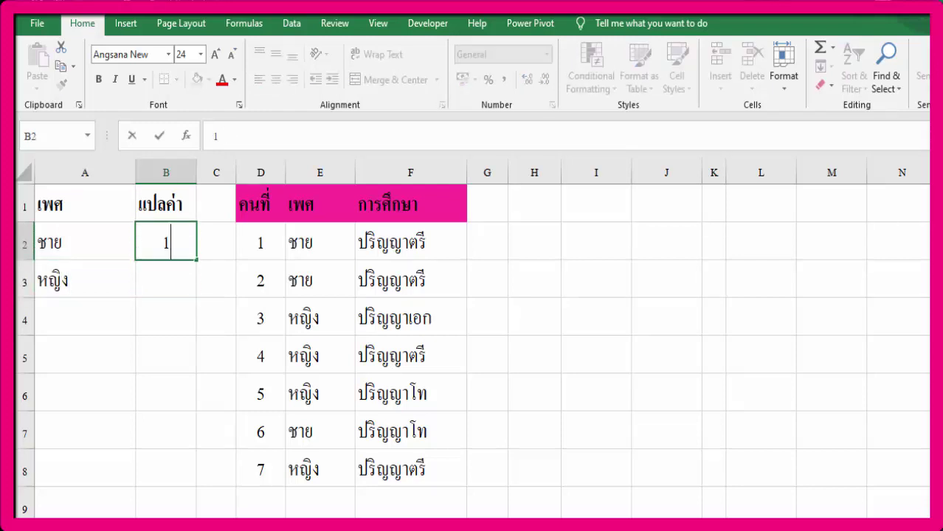
key(Return)
text(2)
key(Return)
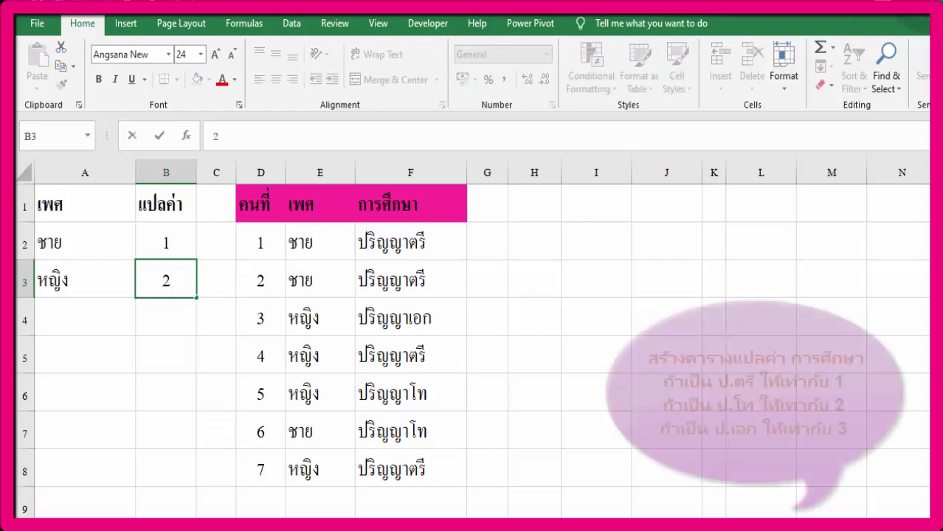
key(Return)
click(85, 354)
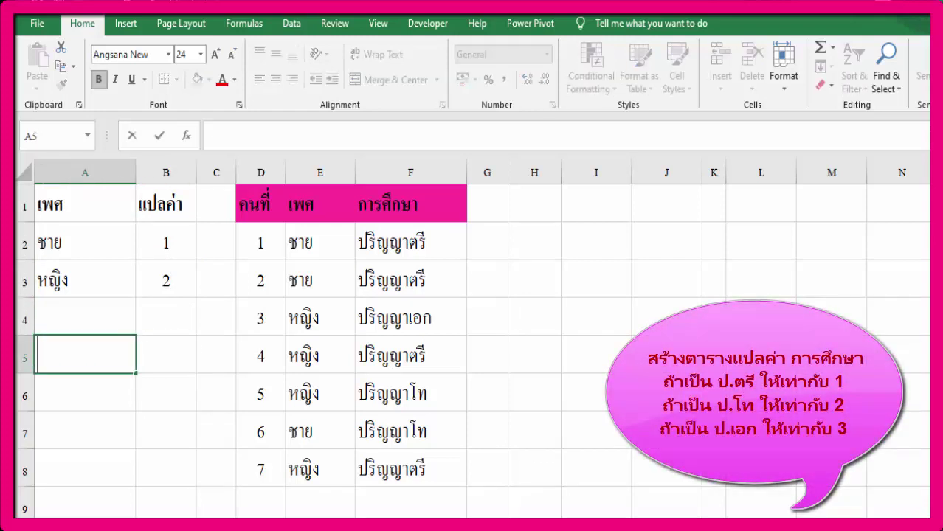
Step: Enter the headers การศึกษา in A5 and แปลค่า in B5
text(การศ)
text(ึ)
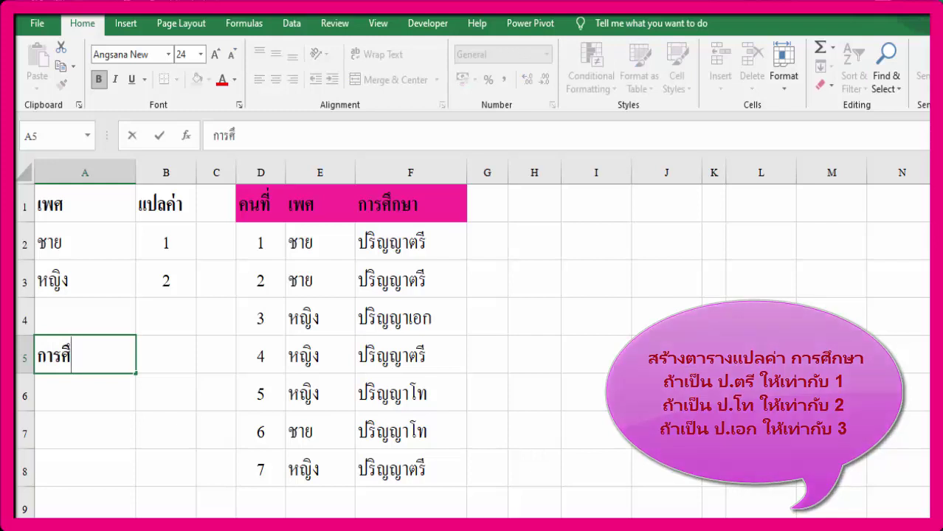
text(กษา)
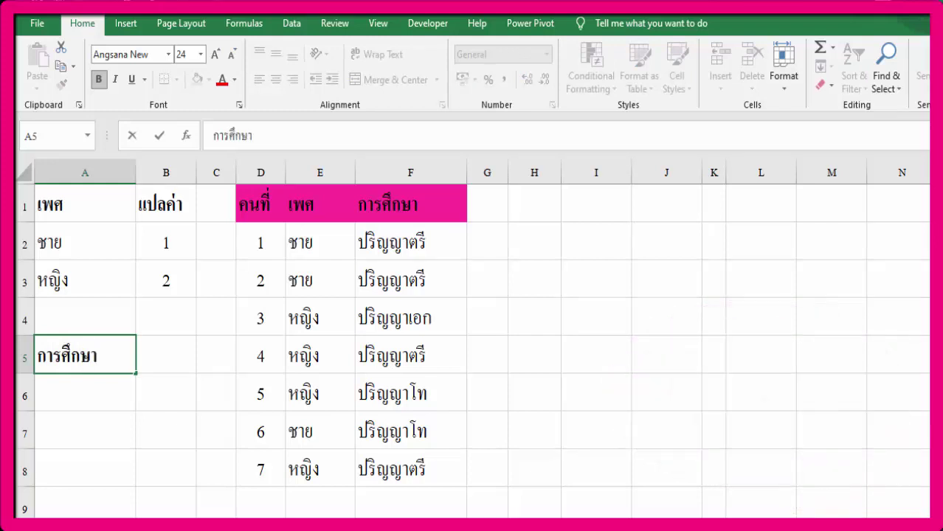
click(165, 354)
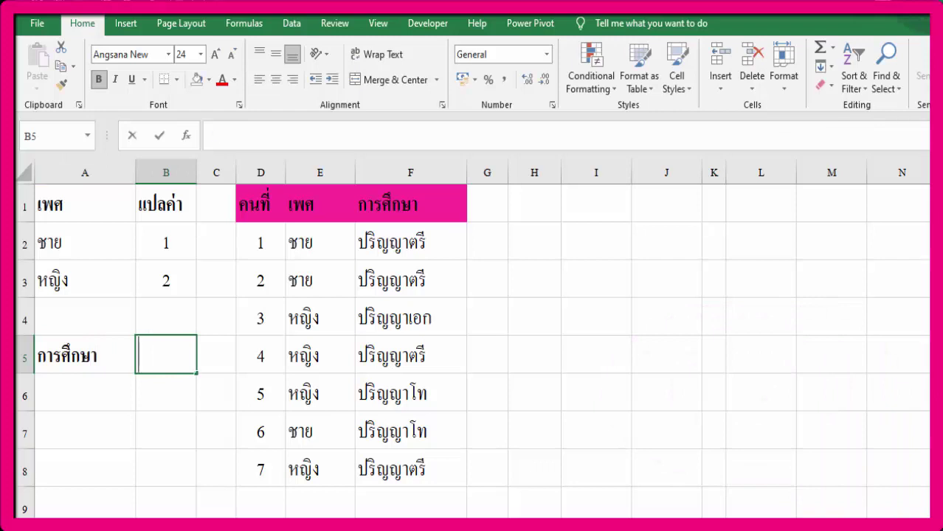
text(แปลค)
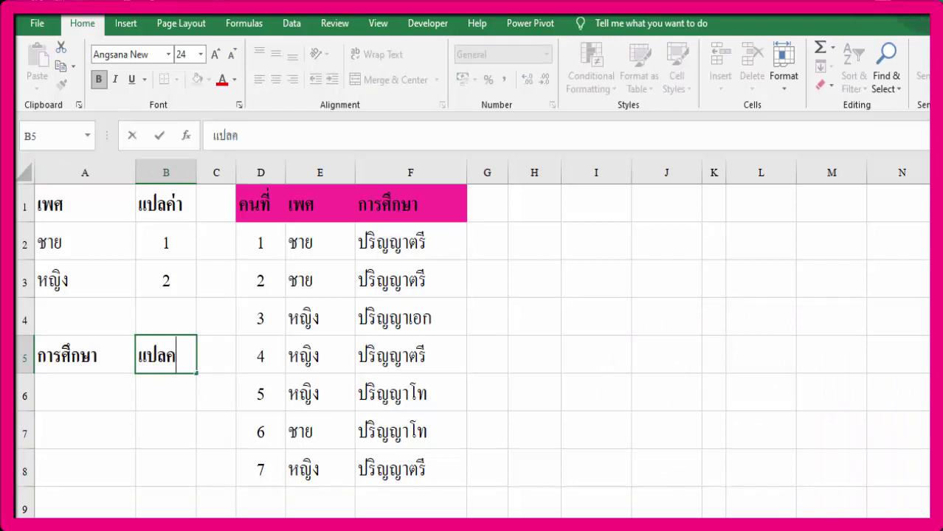
text(่า)
key(Return)
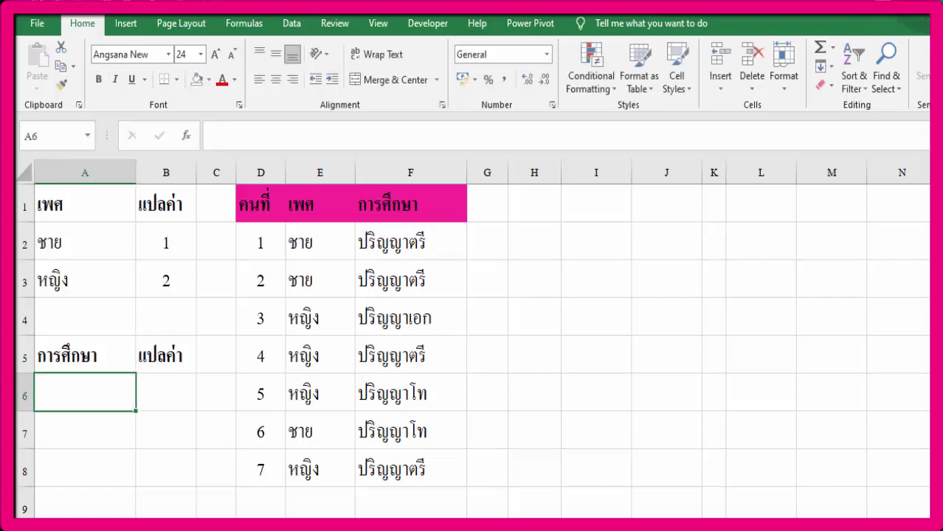
Step: List ปริญญาตรี, ปริญญาโท and ปริญญาเอก in A6:A8
text(ปริ)
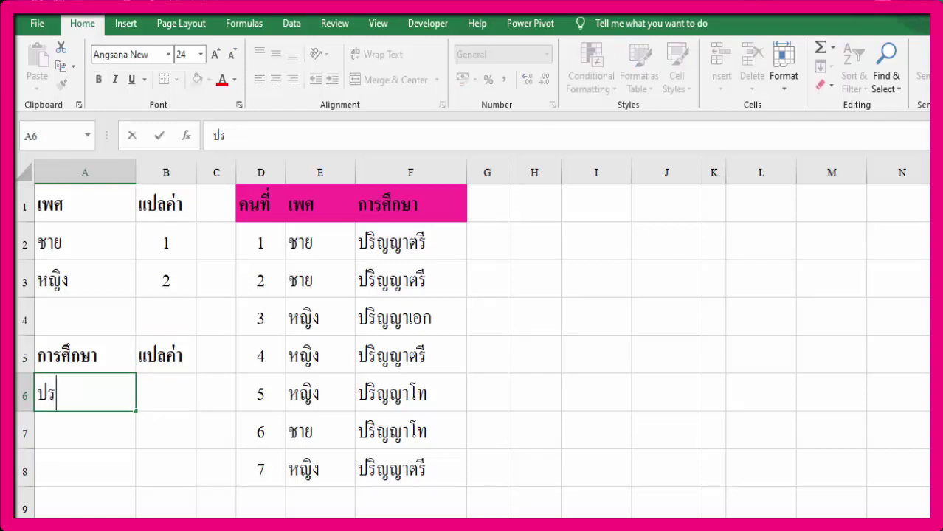
text(ญญ)
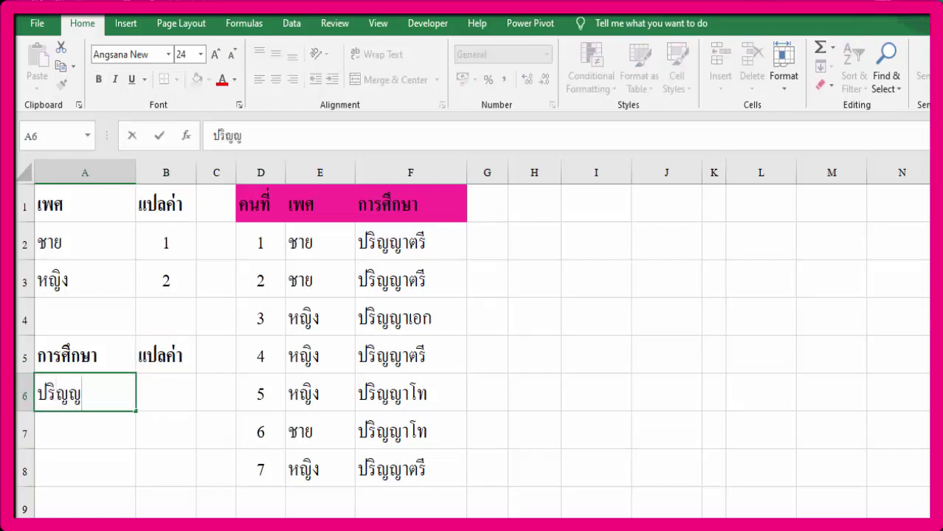
text(าตรี)
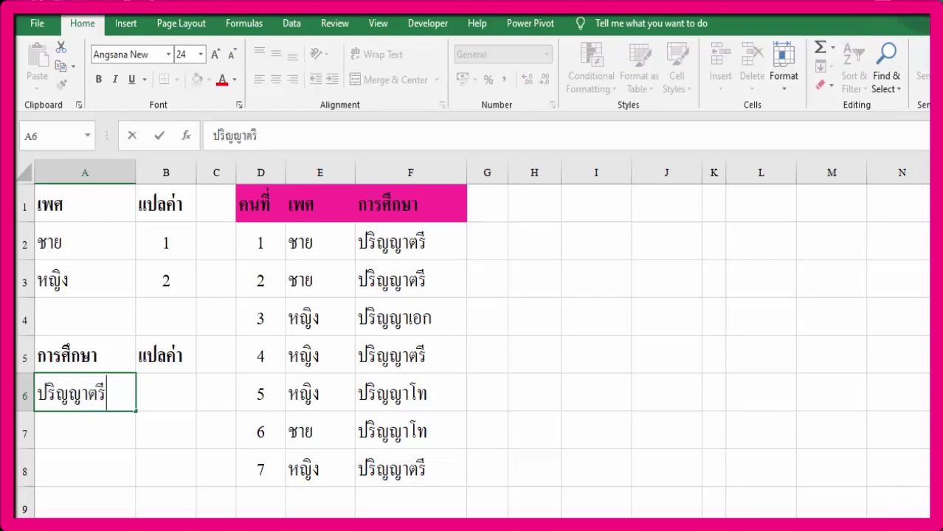
key(Return)
text(ป)
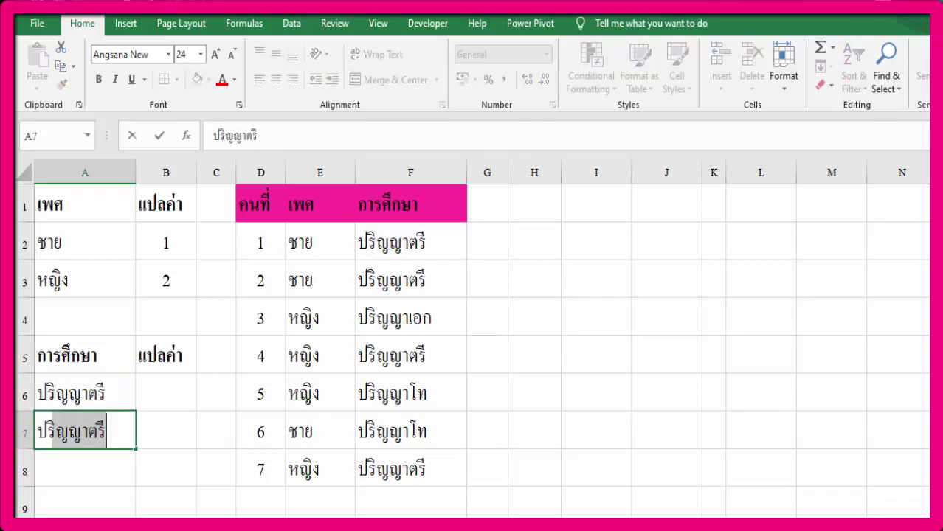
text(ญญาตรี)
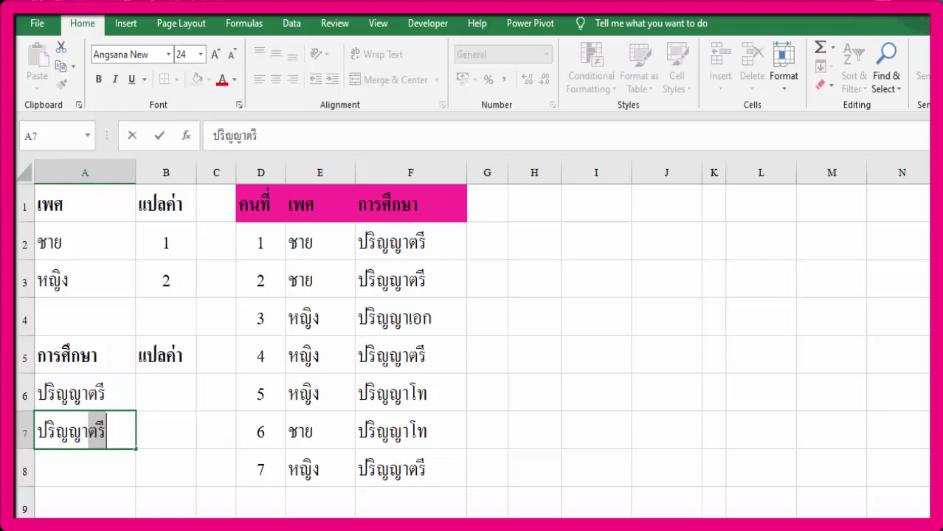
text(โท)
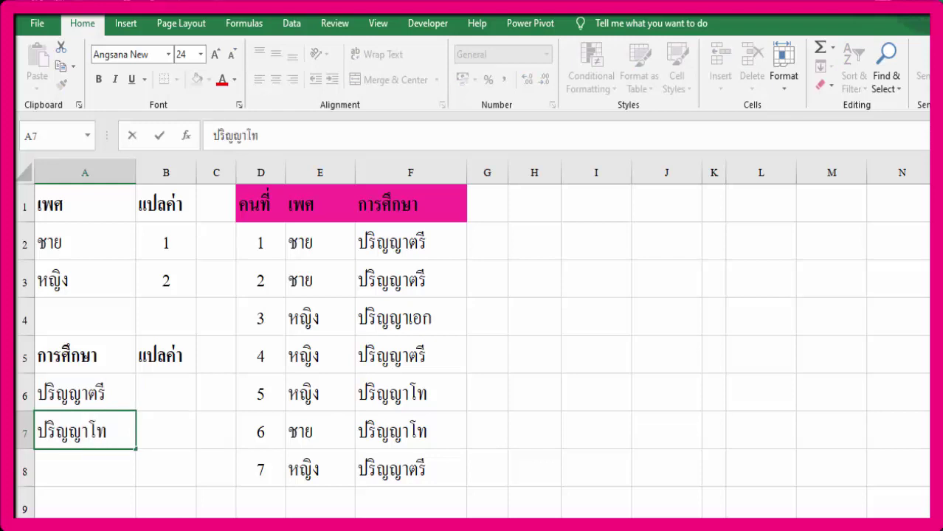
key(Return)
text(ปริญญ)
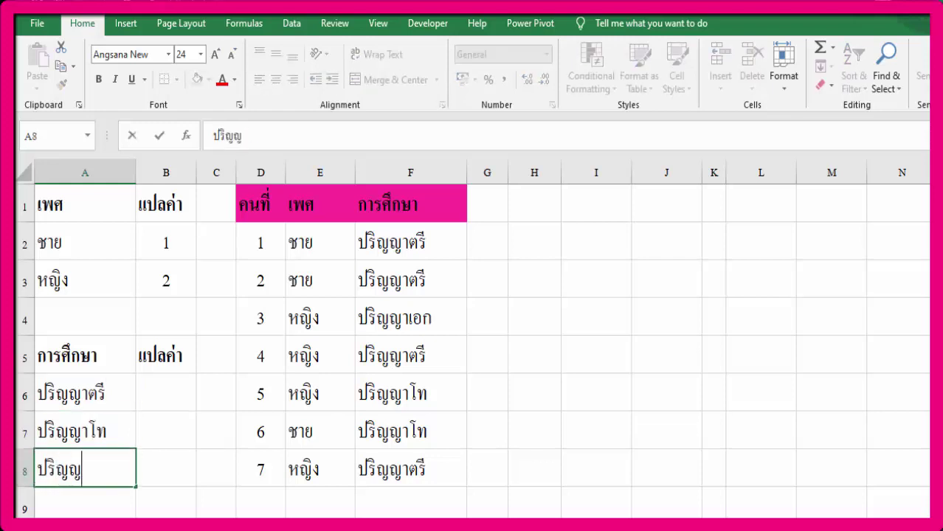
text(าเอก)
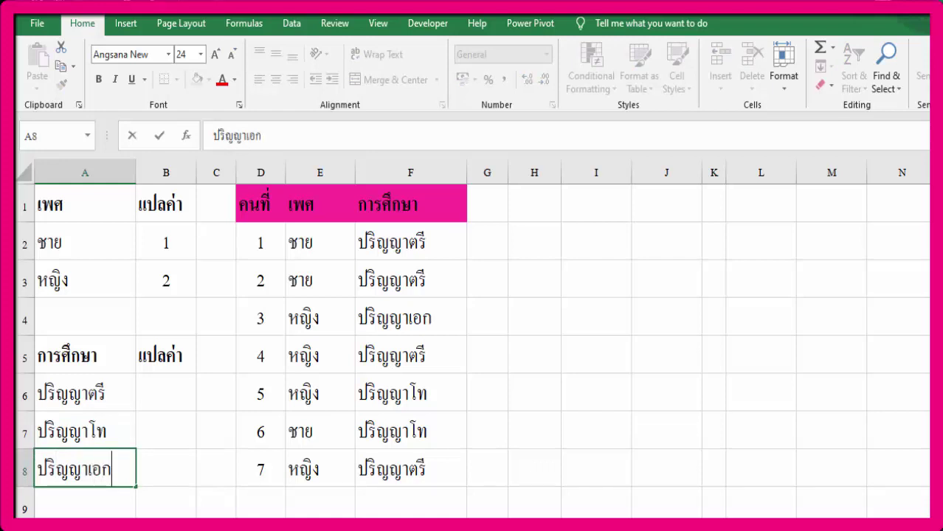
click(166, 468)
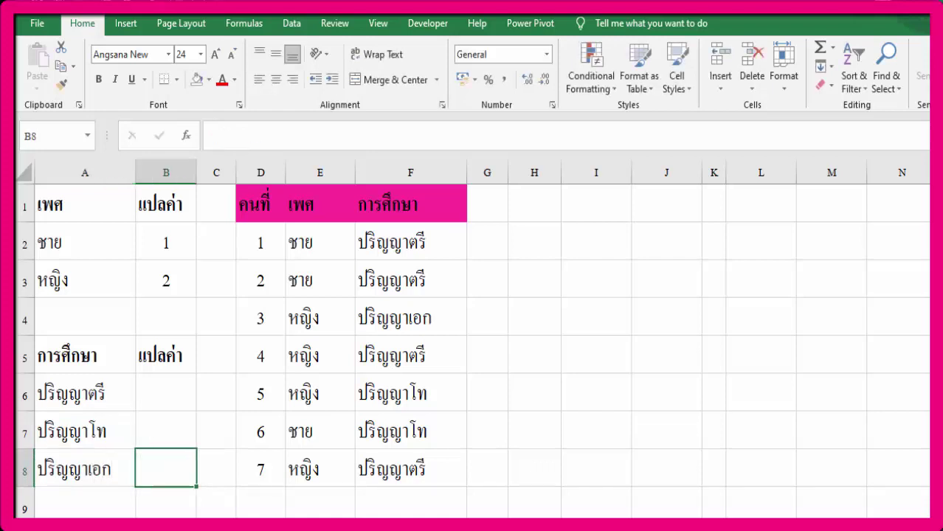
Step: Enter the codes 1, 2 and 3 in B6:B8
click(165, 431)
click(165, 392)
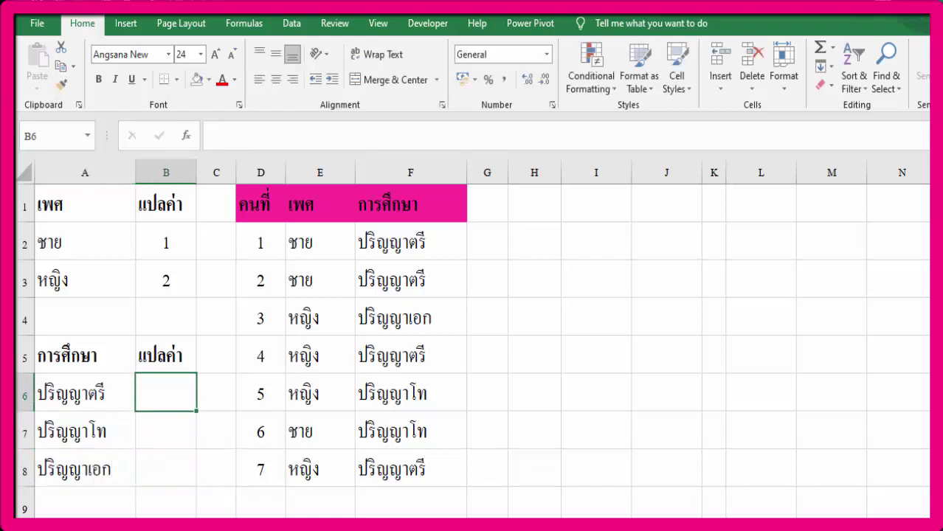
text(1)
key(Return)
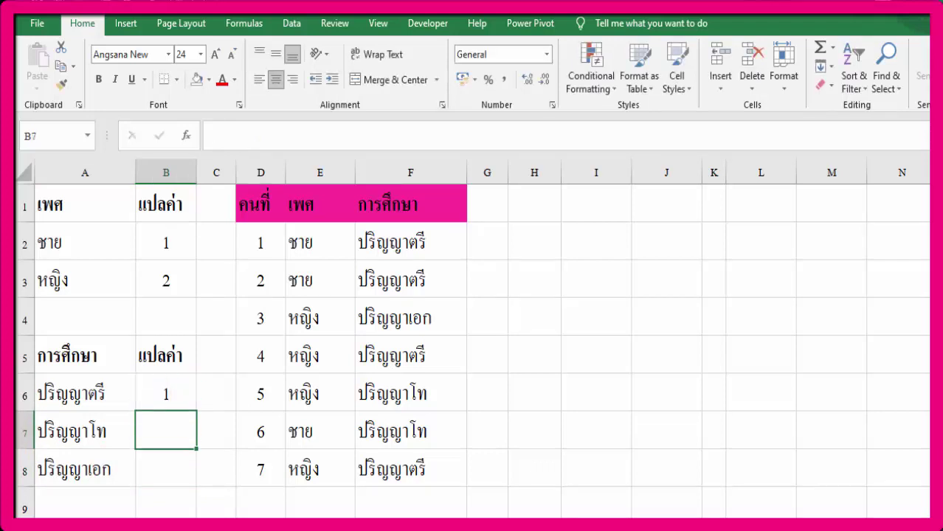
text(2)
key(Return)
text(3)
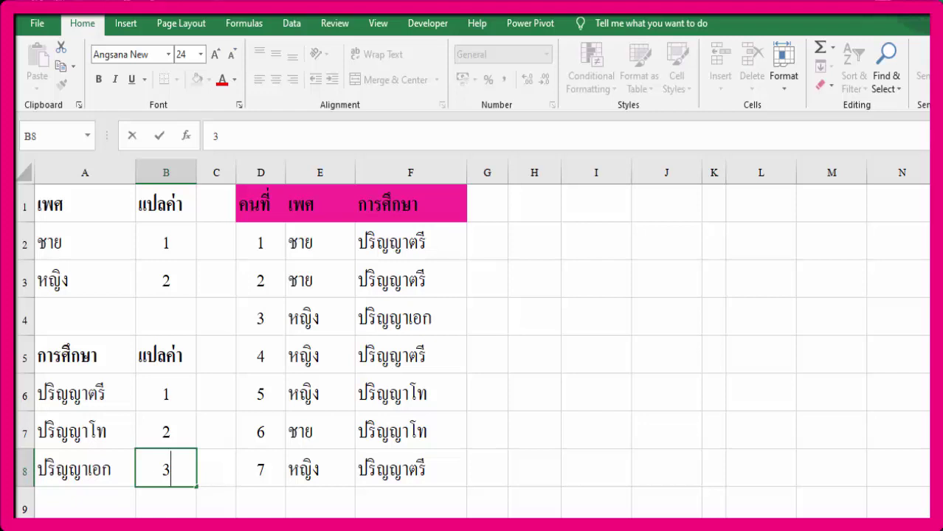
click(75, 208)
Step: Fill the A1:B1 and A5:B5 header rows with pink
drag(133, 206, 166, 206)
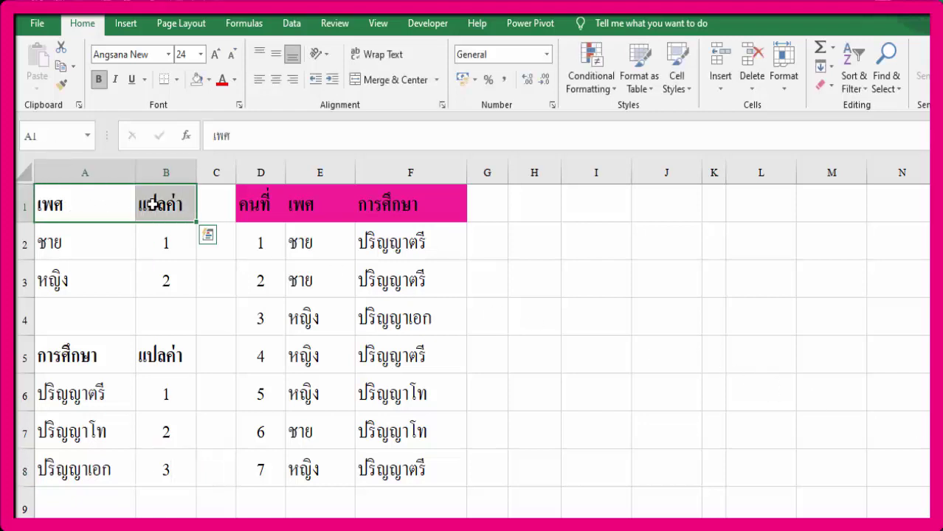
click(210, 80)
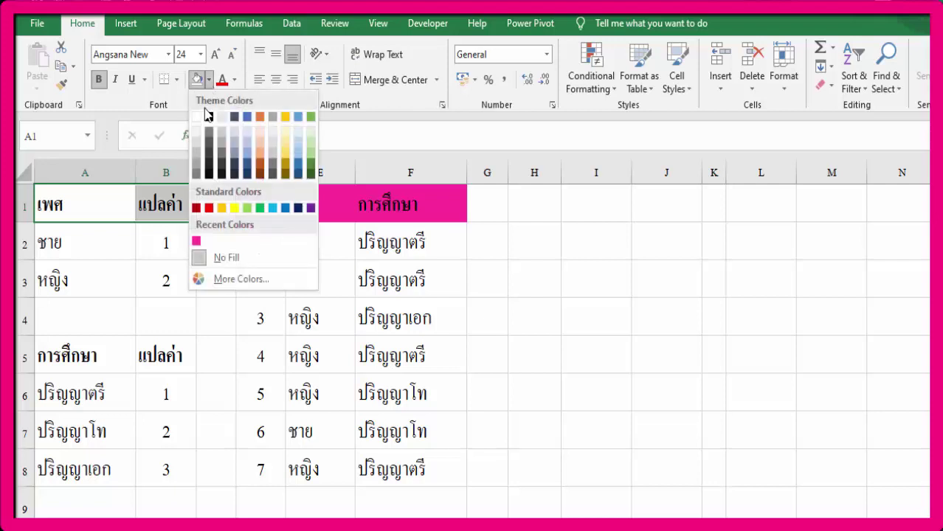
click(196, 241)
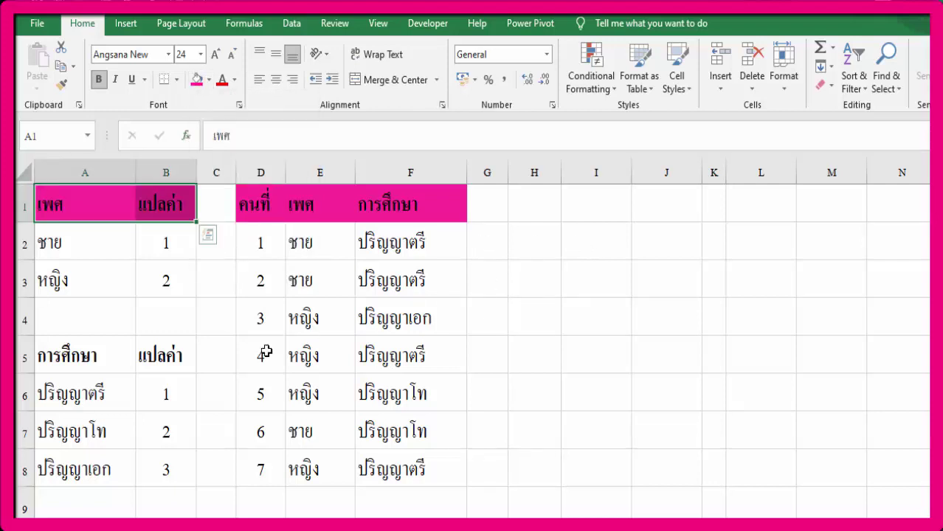
drag(96, 362, 164, 357)
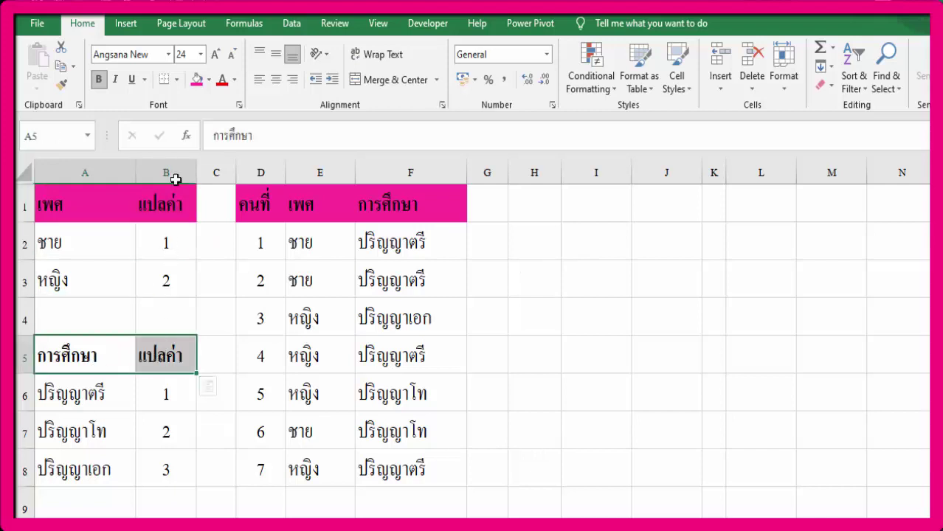
click(196, 79)
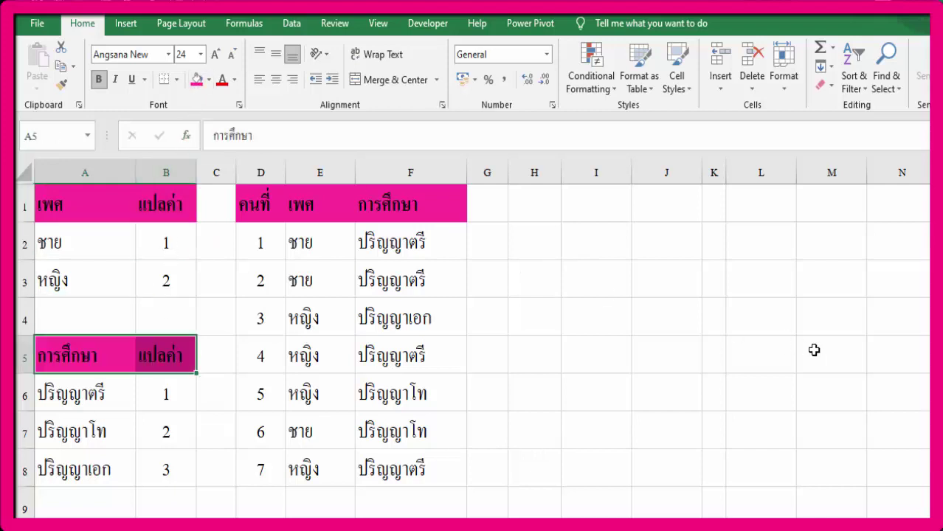
Step: Copy the main table's headers in D1:F1
click(276, 208)
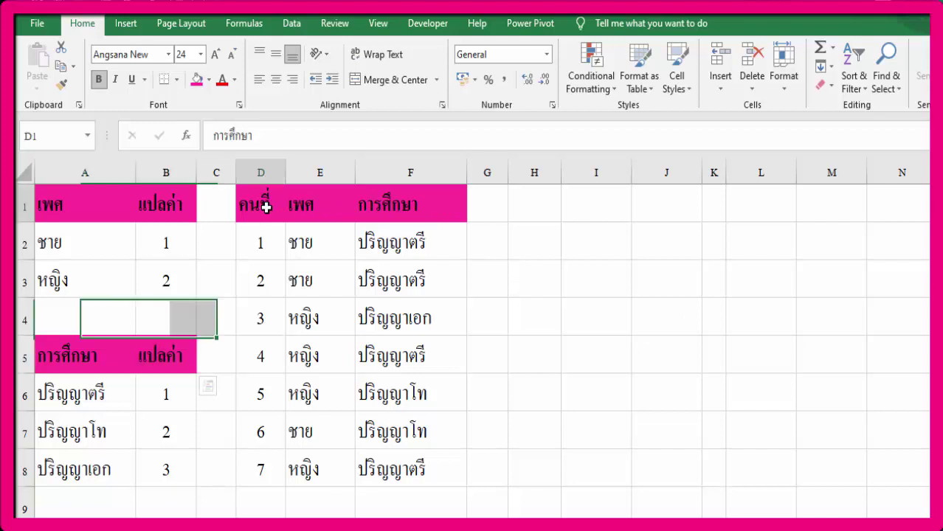
drag(276, 207, 413, 211)
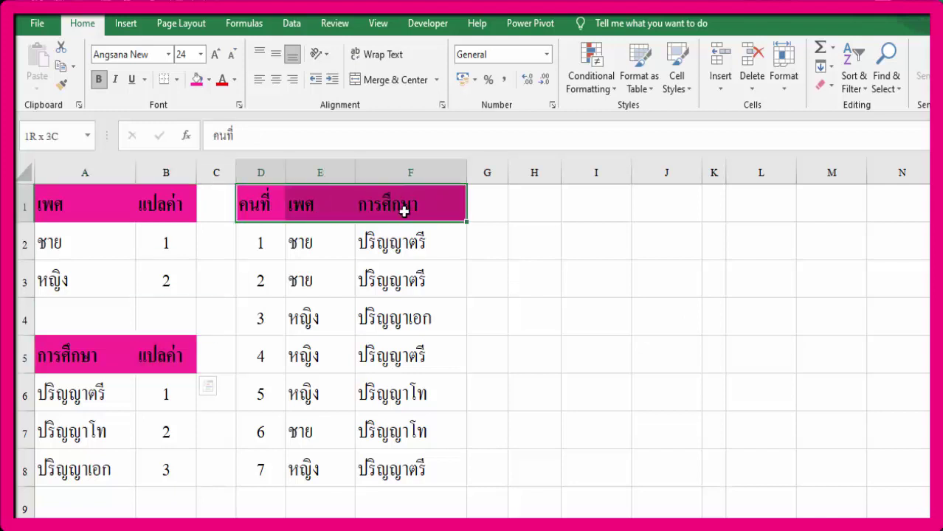
click(544, 219)
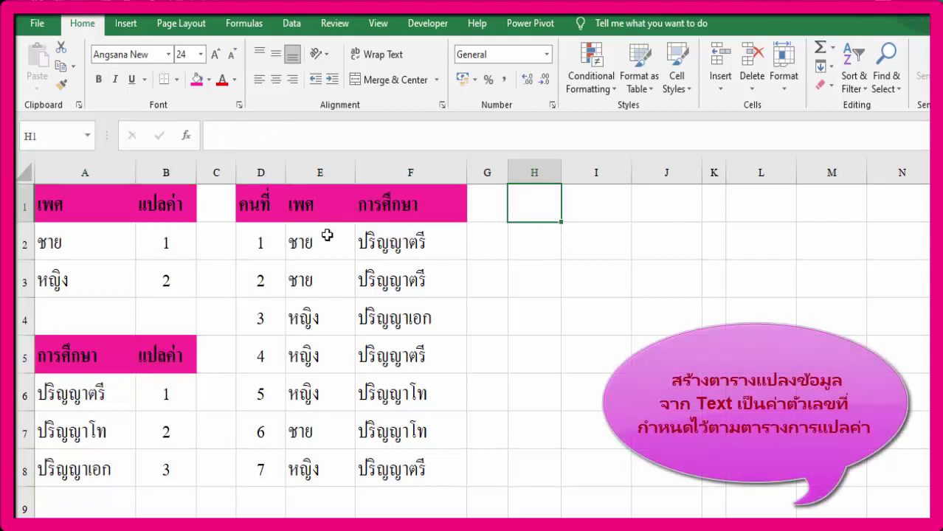
drag(270, 213, 394, 211)
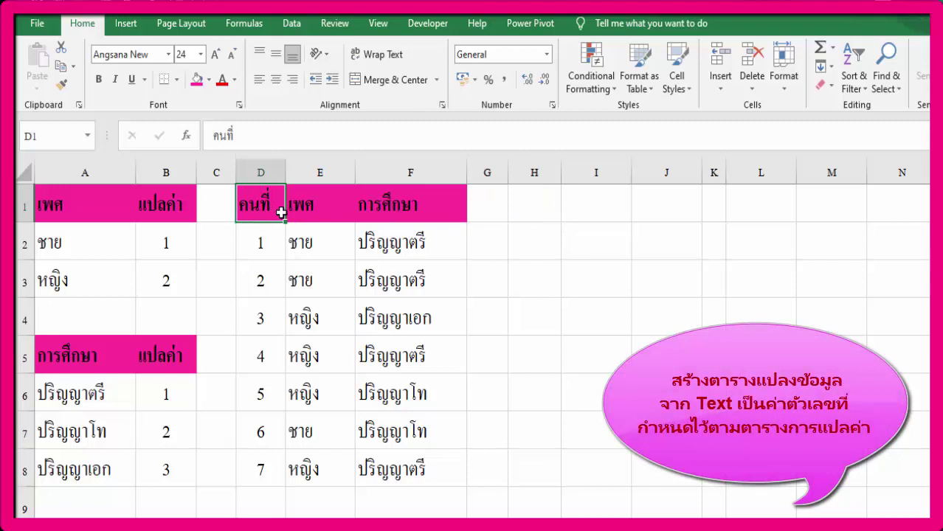
right_click(398, 214)
click(415, 216)
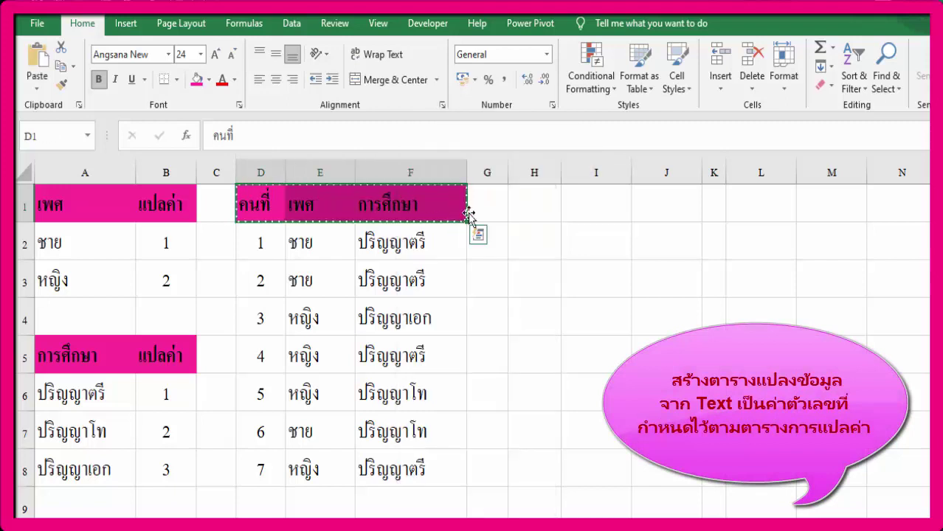
click(487, 207)
Step: Paste the copied pink headers into H1:J1
click(528, 206)
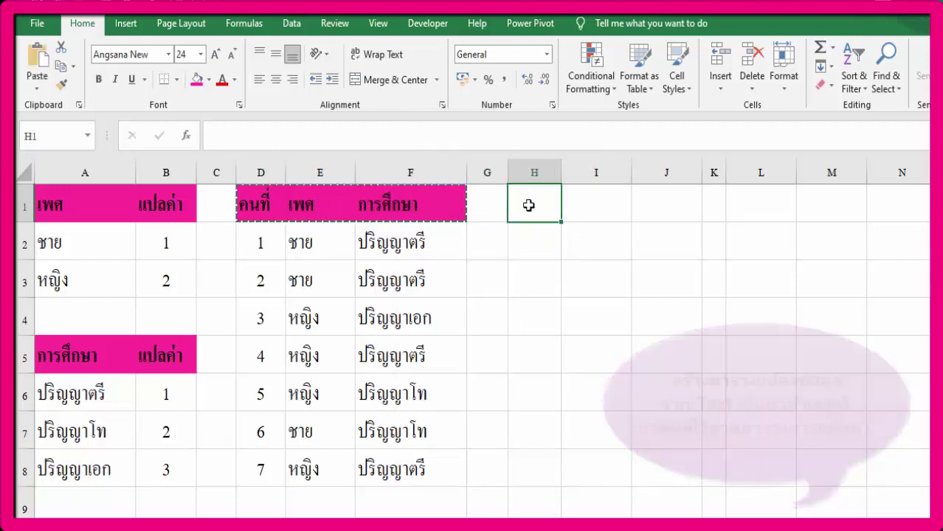
right_click(530, 206)
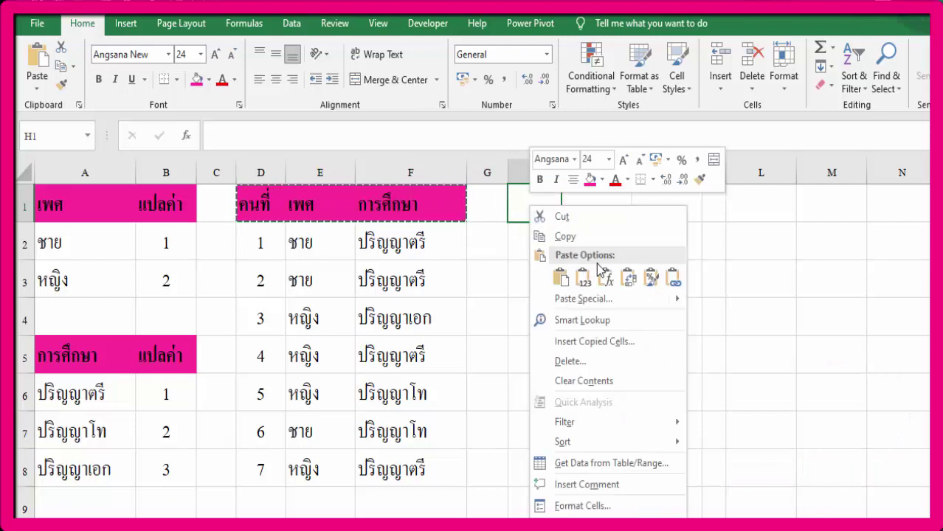
click(562, 281)
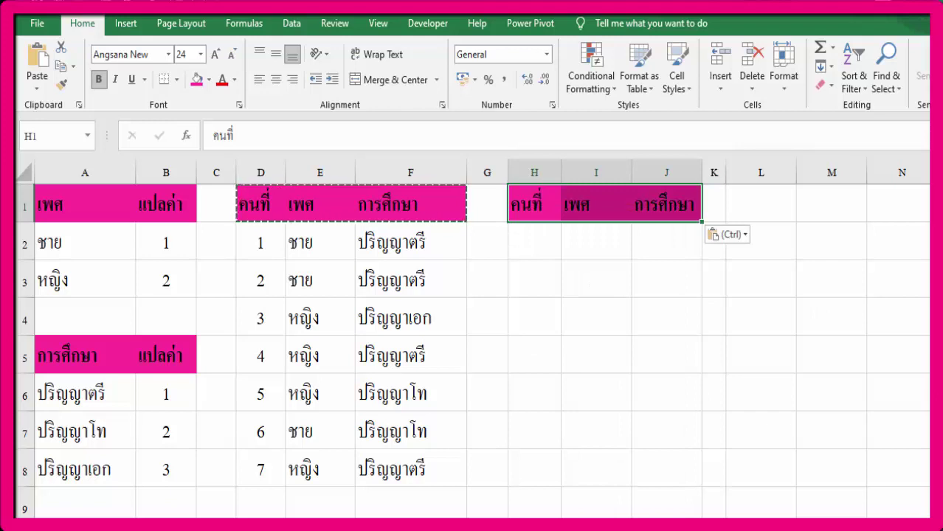
Step: Link H2 to D2 with =D2 and fill it down to H8, showing IDs 1–7
click(544, 257)
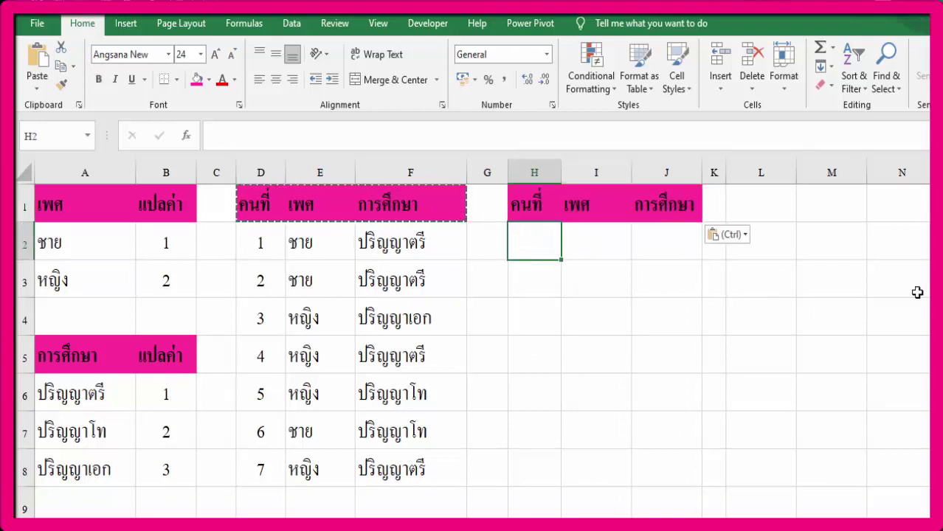
text(=)
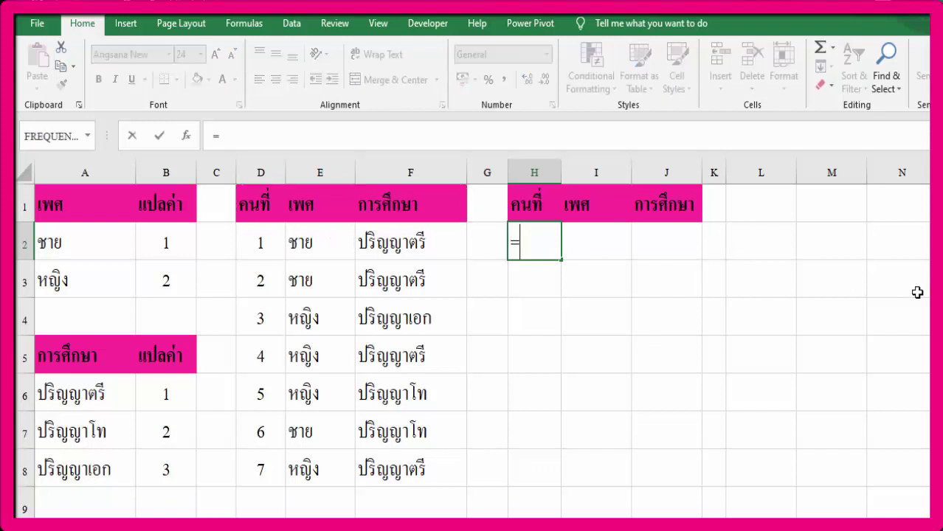
click(252, 251)
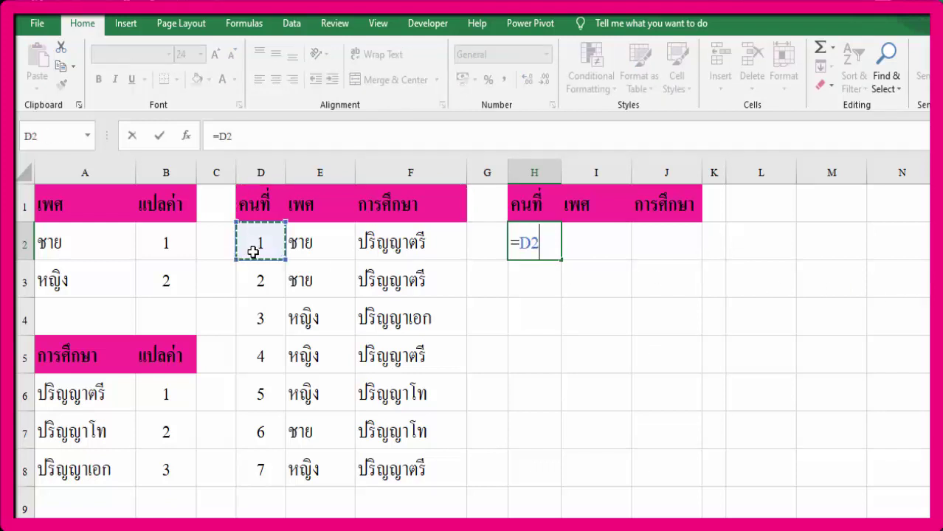
key(Return)
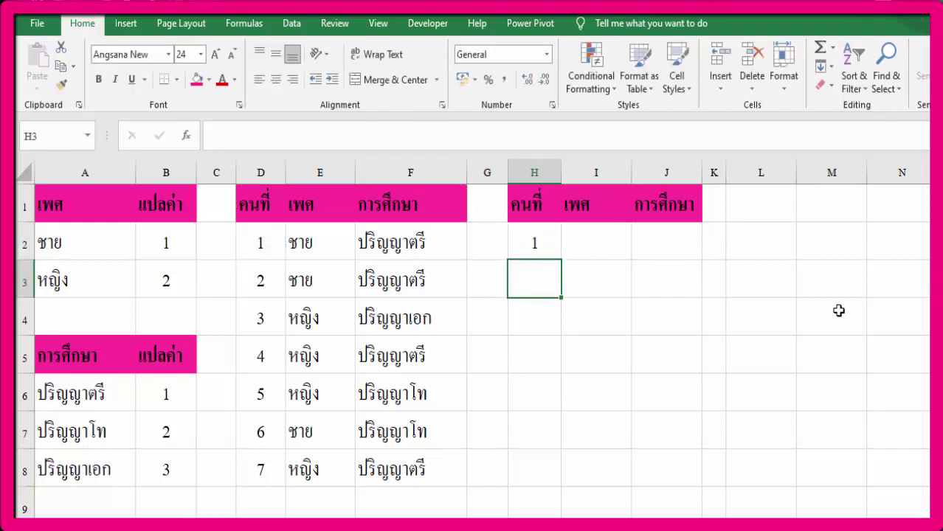
click(549, 242)
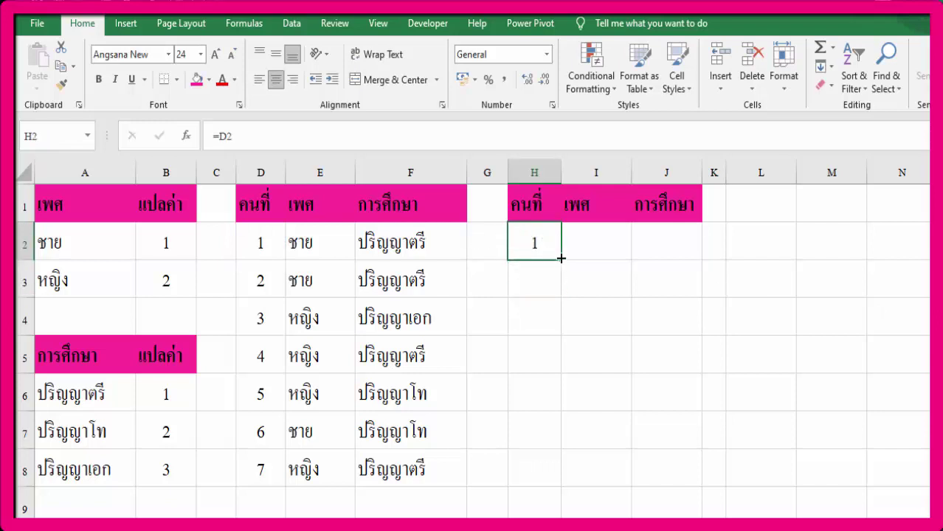
drag(561, 258, 560, 484)
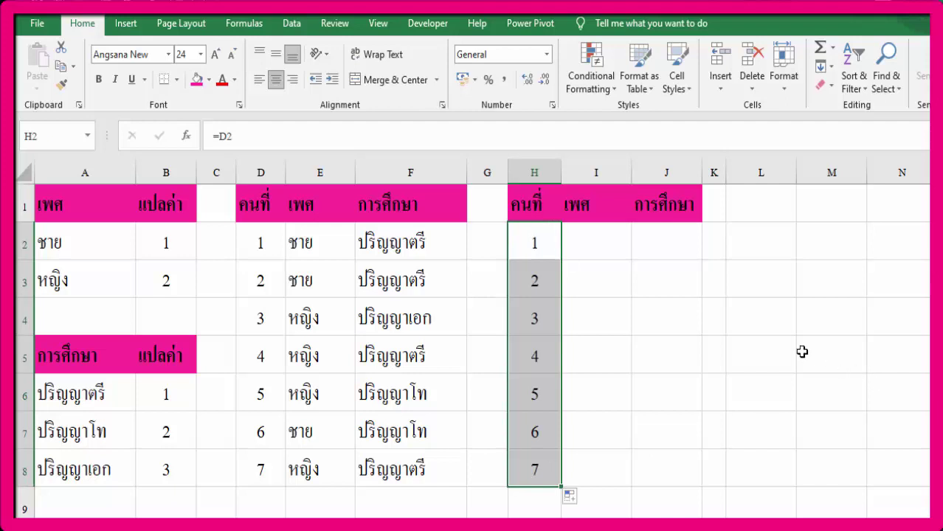
click(612, 206)
click(612, 237)
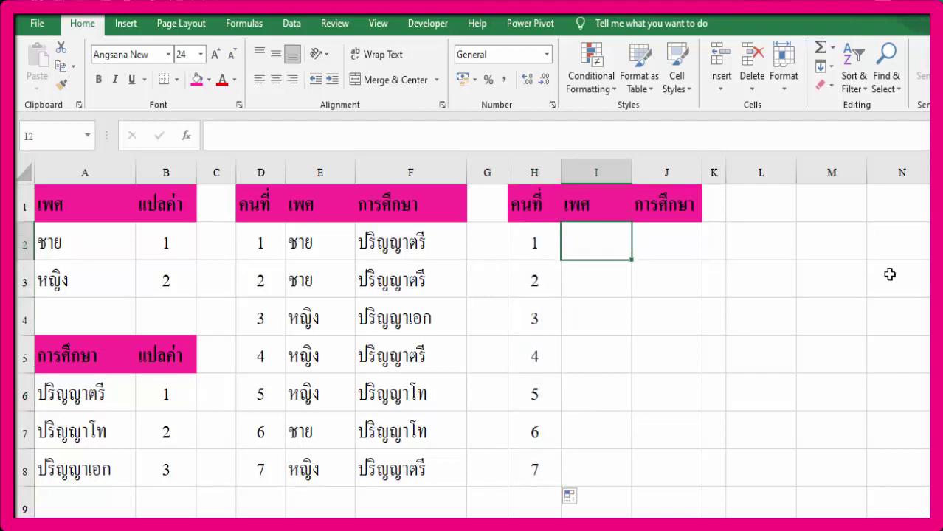
Step: Enter =VLOOKUP(E2,A2:B3,2,0) in I2, returning gender code 1
text(=)
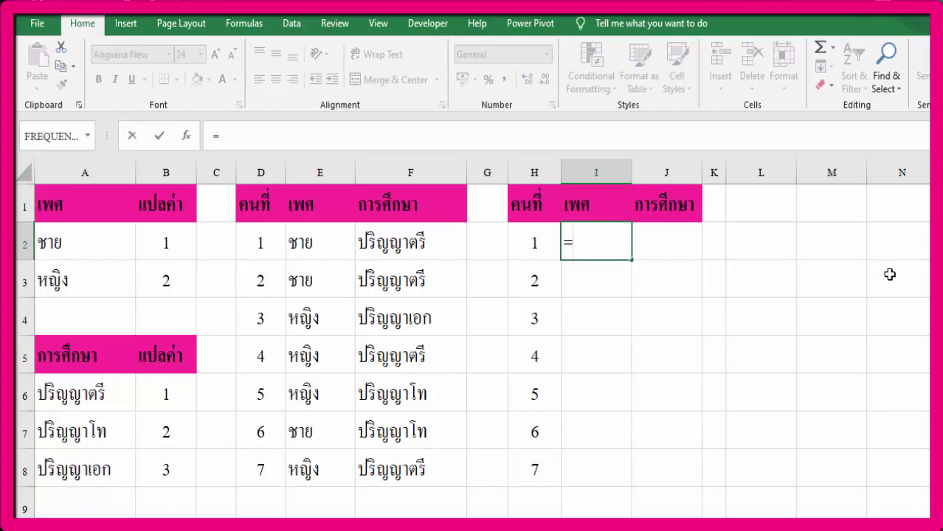
text(vl)
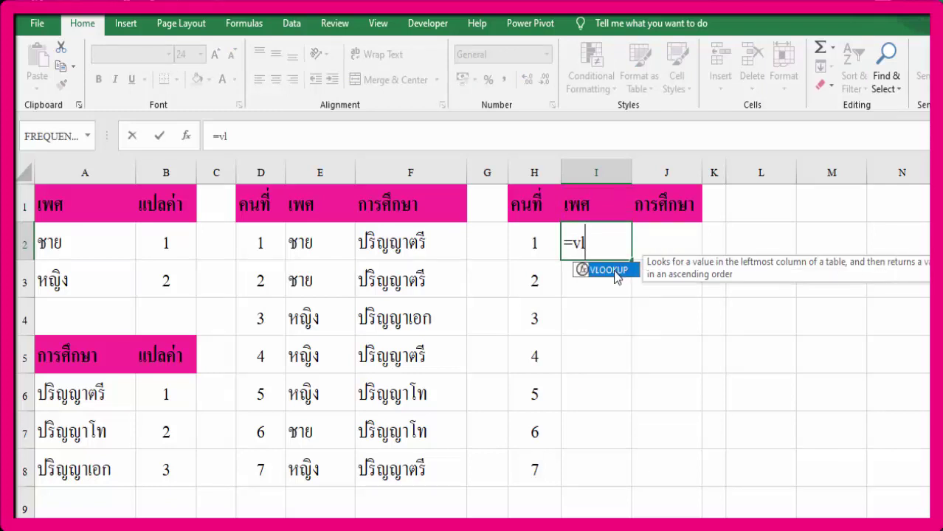
double_click(615, 271)
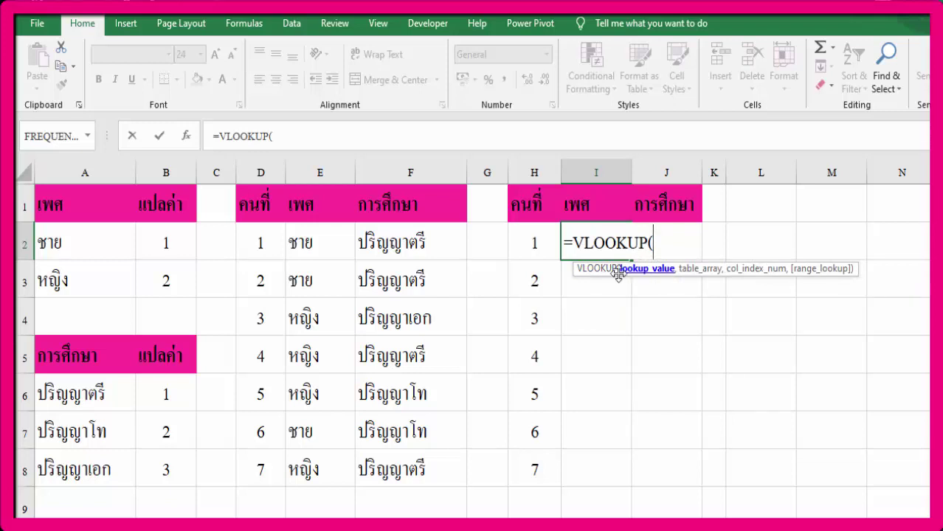
click(325, 246)
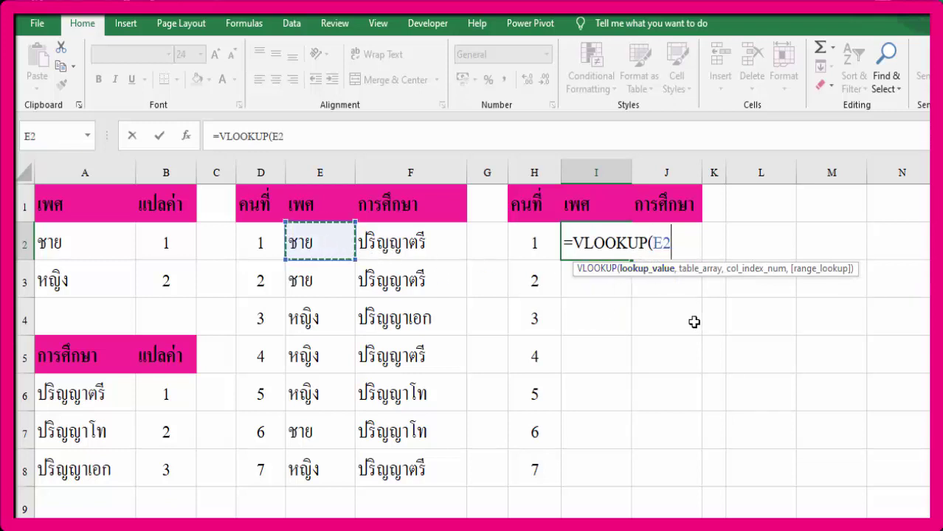
text(,)
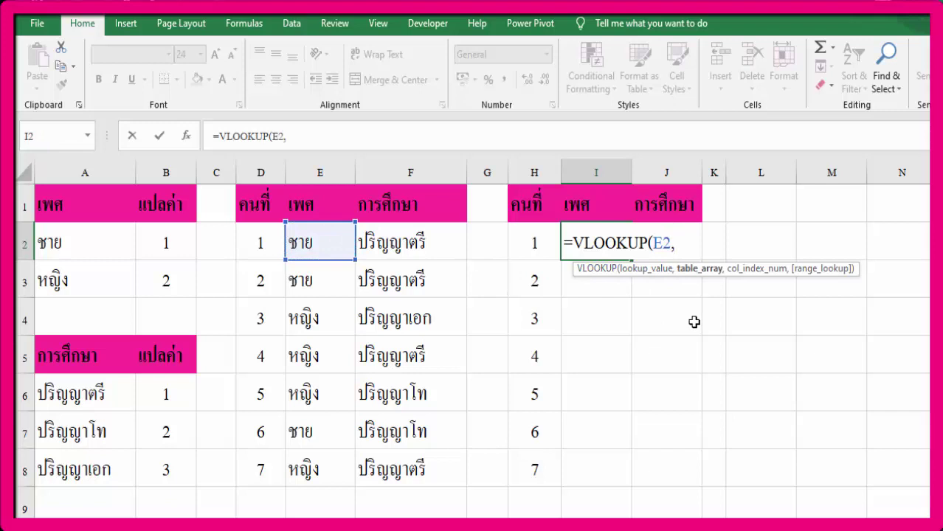
mouse_move(97, 247)
mouse_down()
mouse_move(95, 274)
mouse_move(183, 273)
mouse_up()
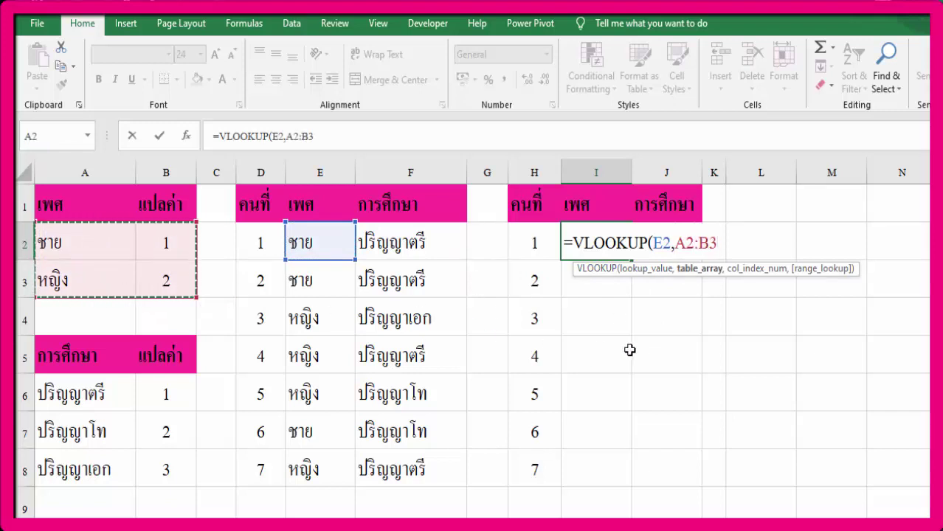
text(,)
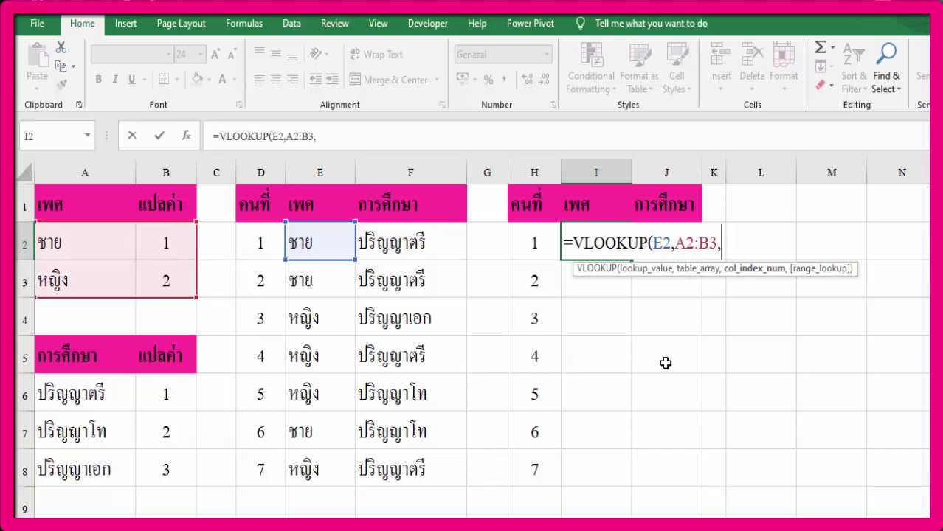
text(2,0)
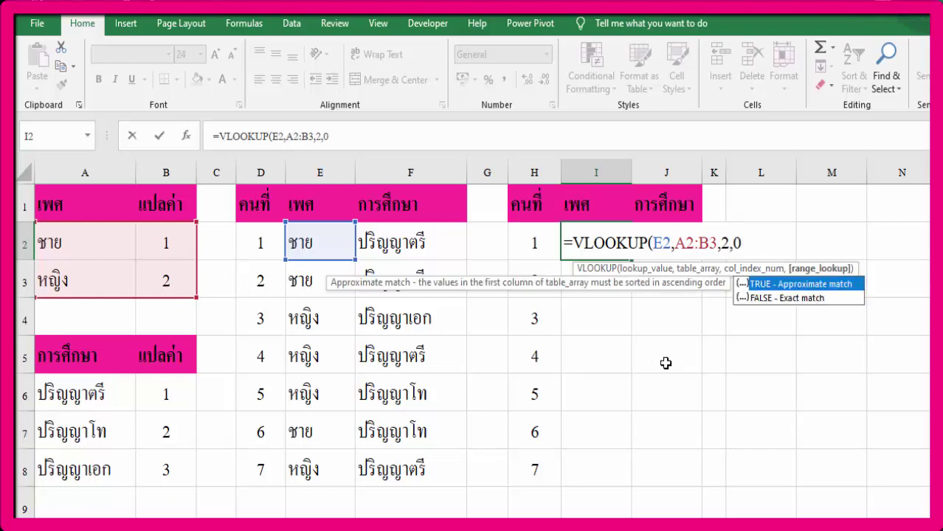
text())
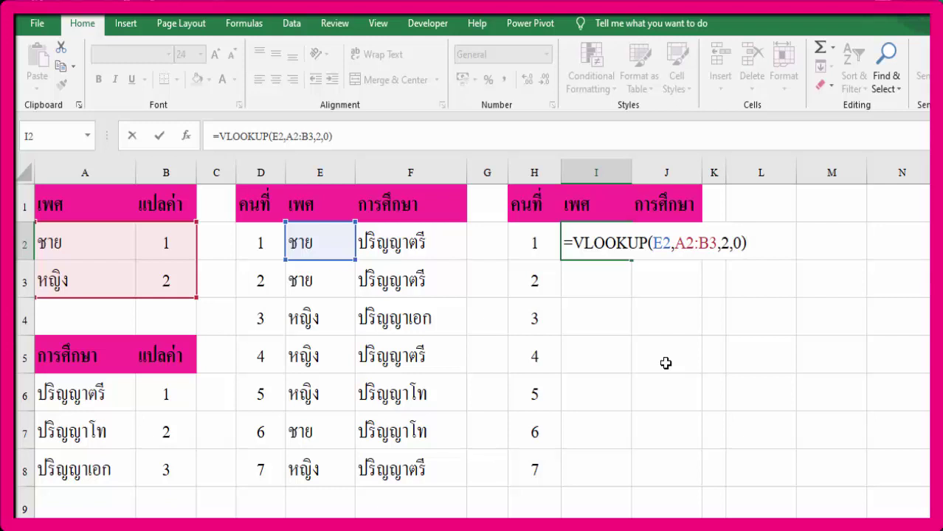
key(Return)
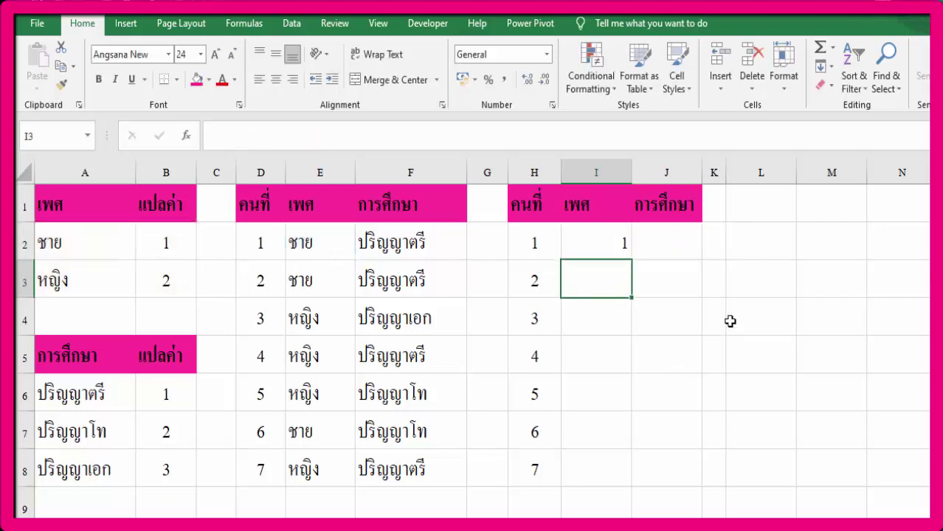
Step: Enter =VLOOKUP(F2,A6:B8,2,0) in J2, returning education code 1
click(613, 247)
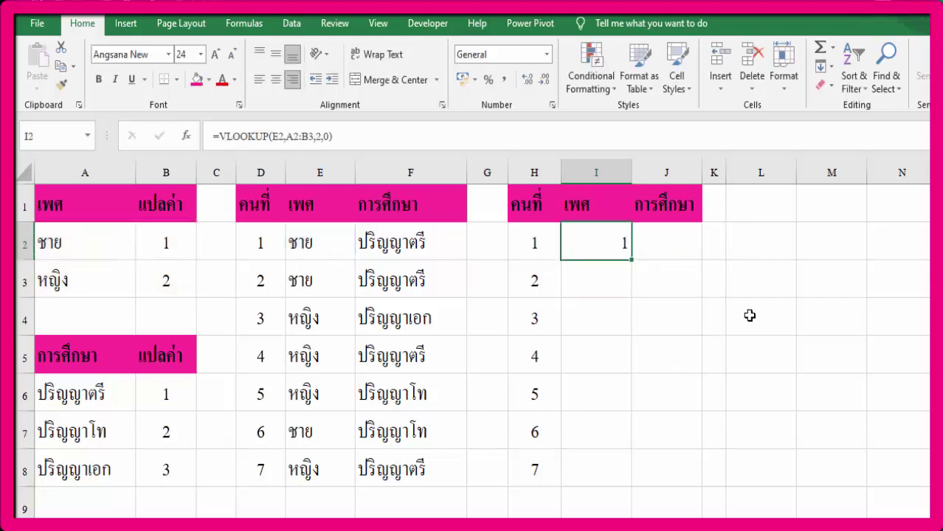
click(671, 252)
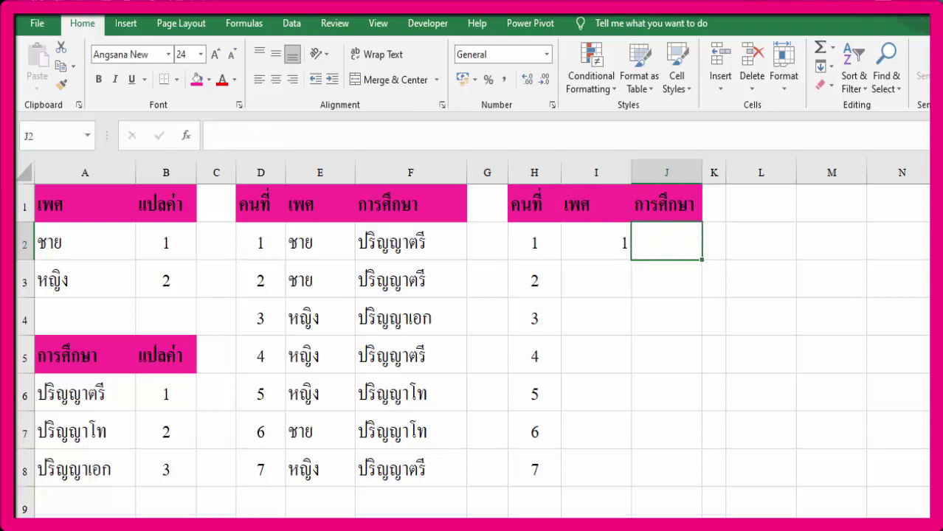
text(=)
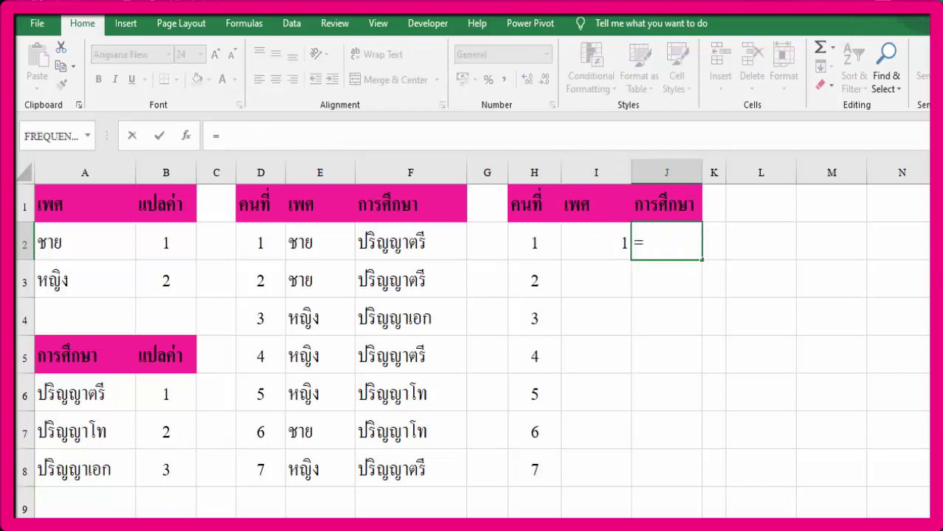
text(vl)
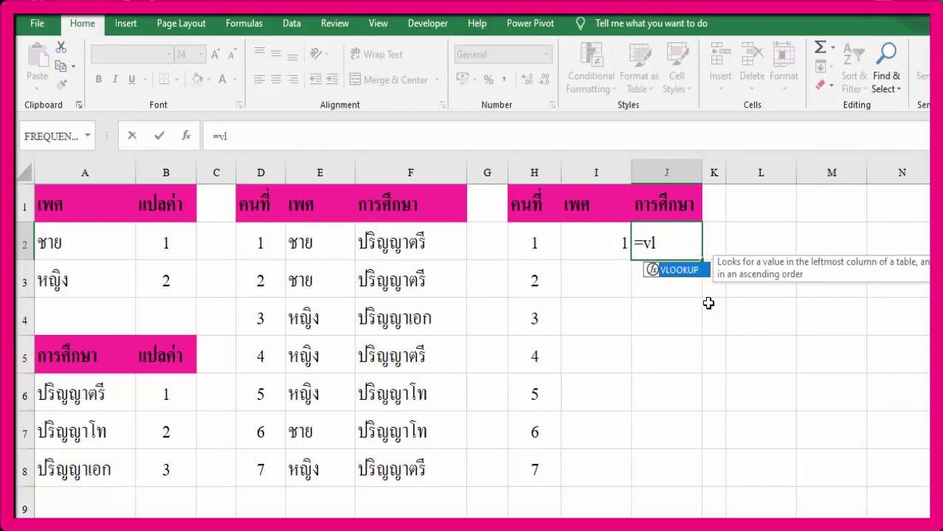
double_click(682, 270)
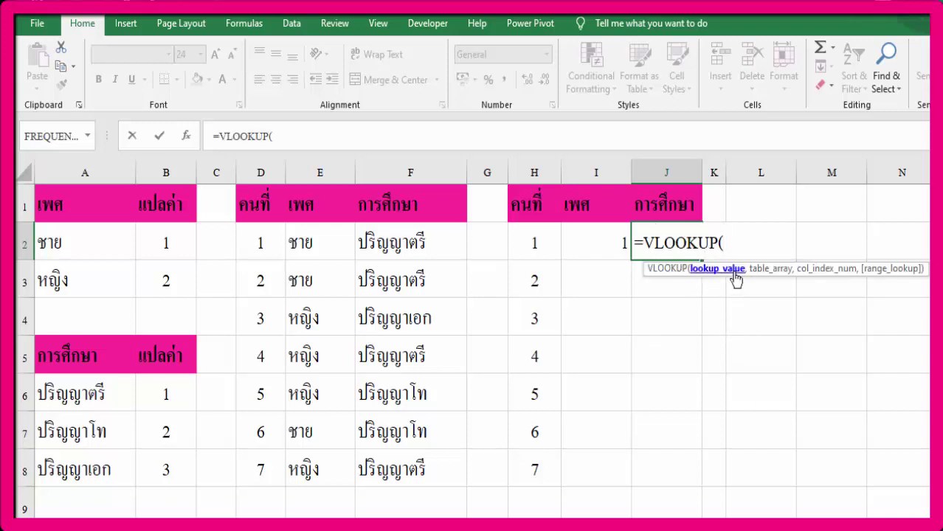
click(427, 247)
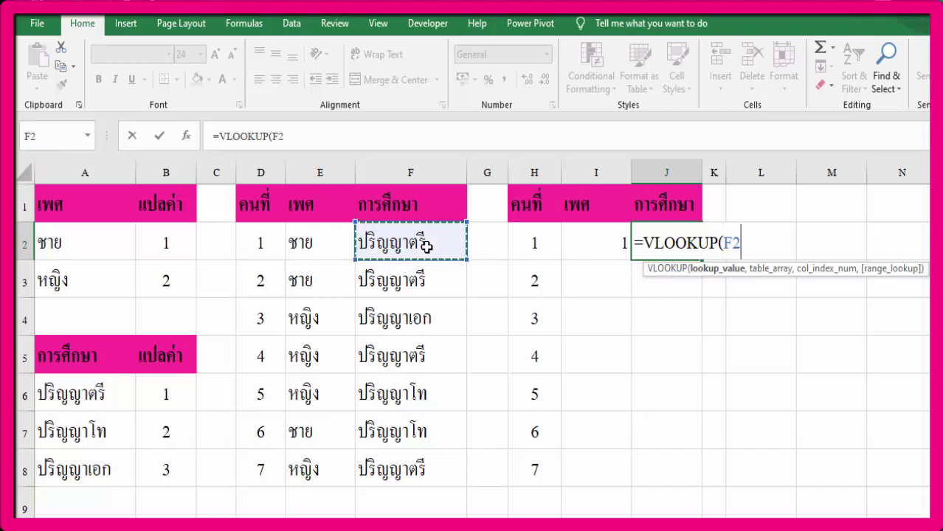
text(,)
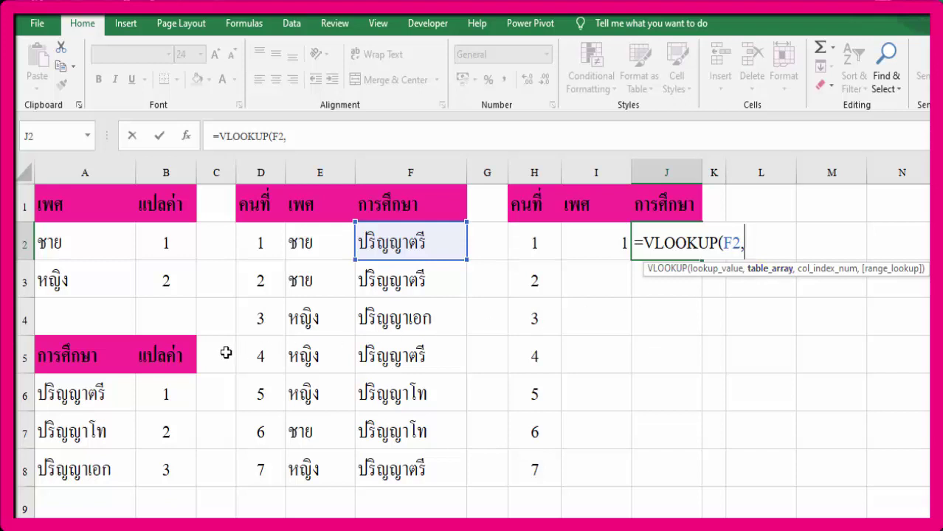
click(113, 394)
drag(112, 395, 165, 469)
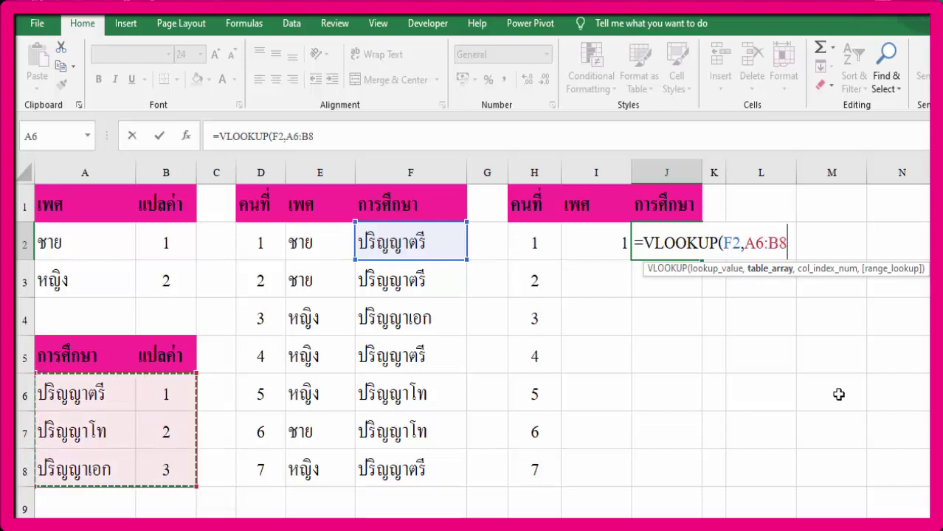
text(,)
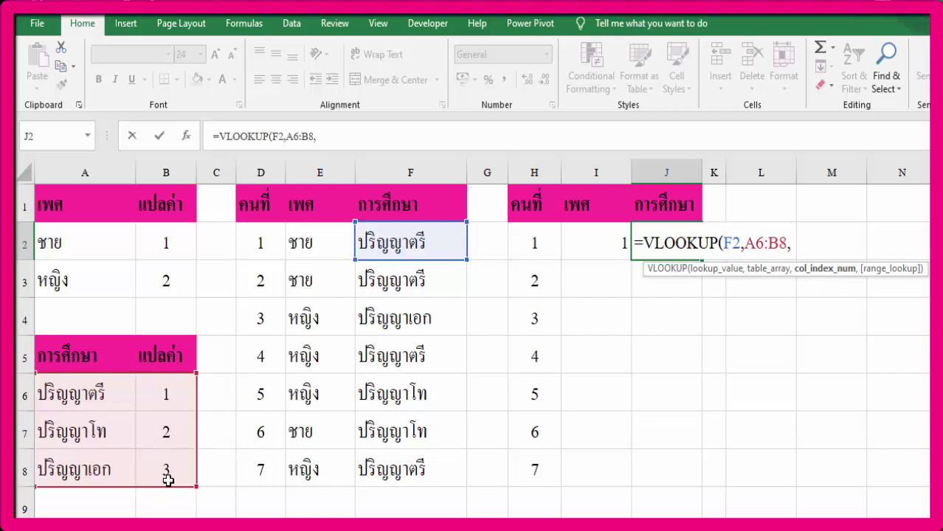
text(2)
text(,)
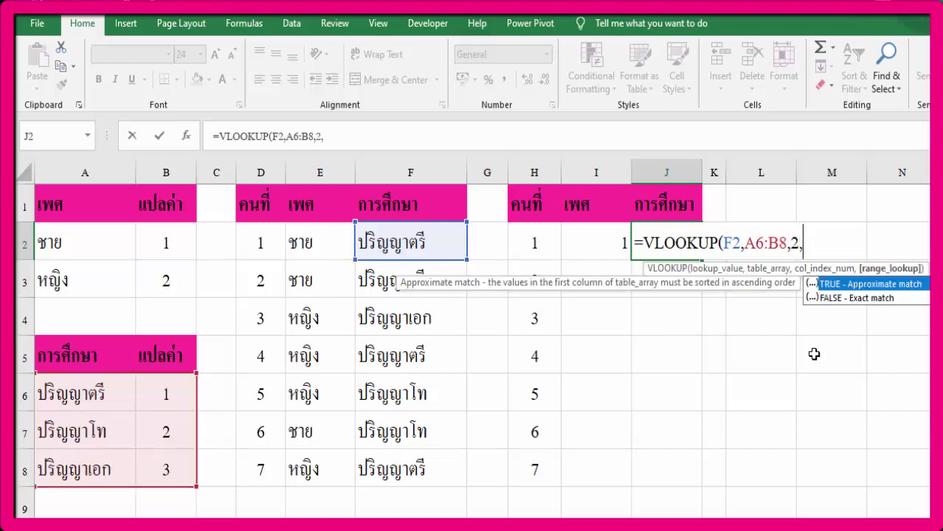
text(0)
text())
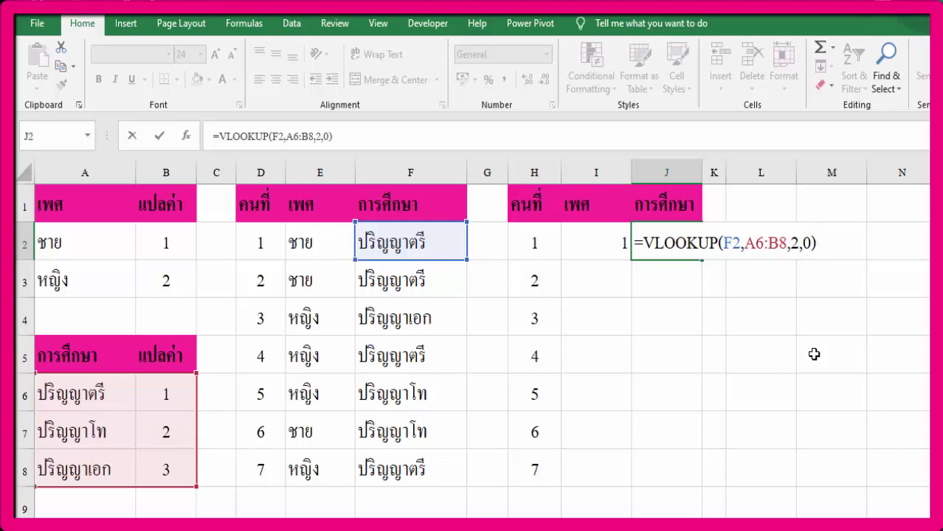
key(Return)
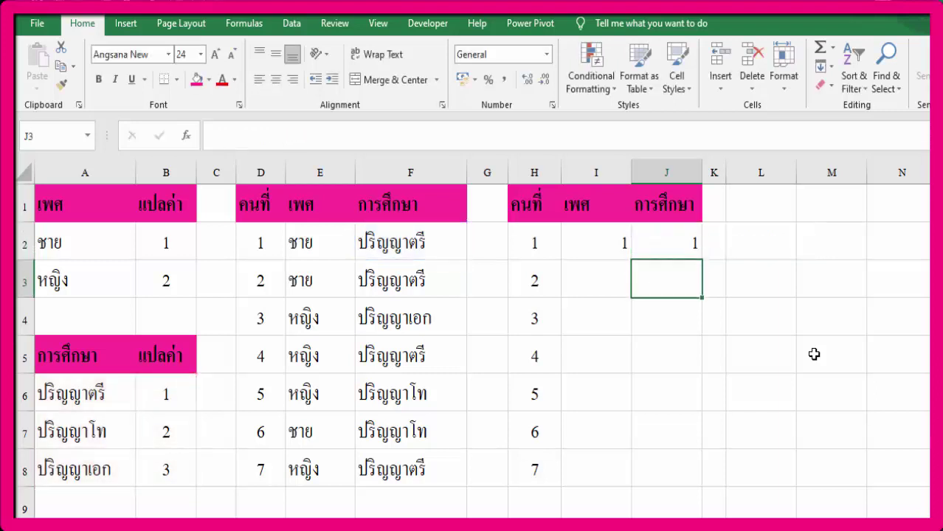
click(615, 245)
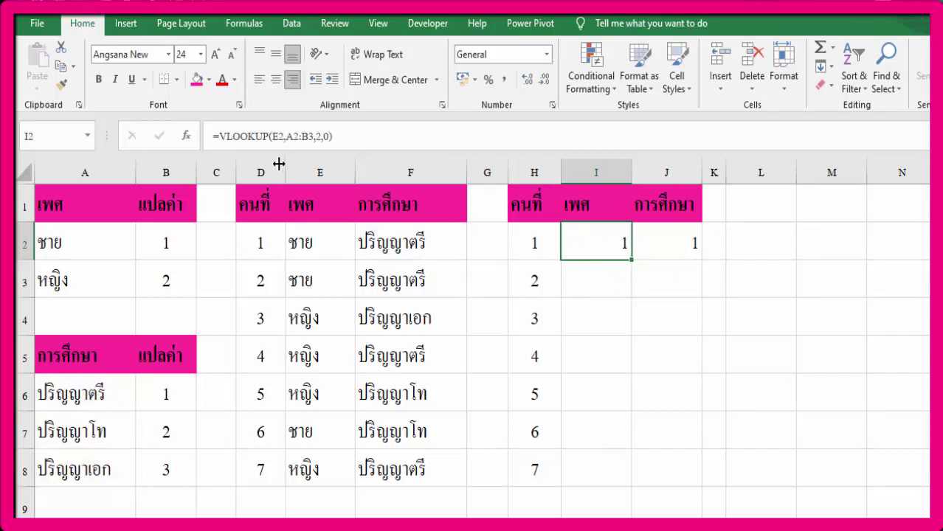
Step: Make the I2 lookup range absolute as $A$2:$B$3
click(309, 137)
drag(309, 136, 286, 136)
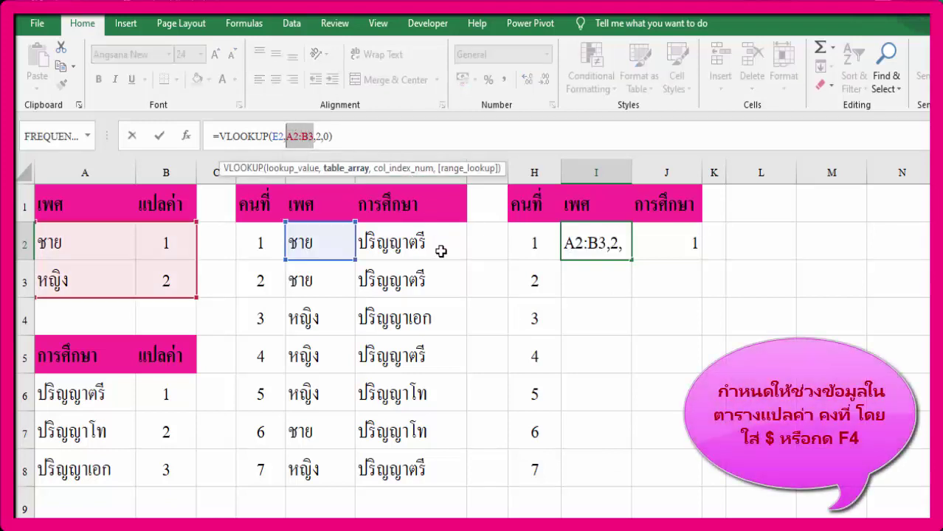
key(F4)
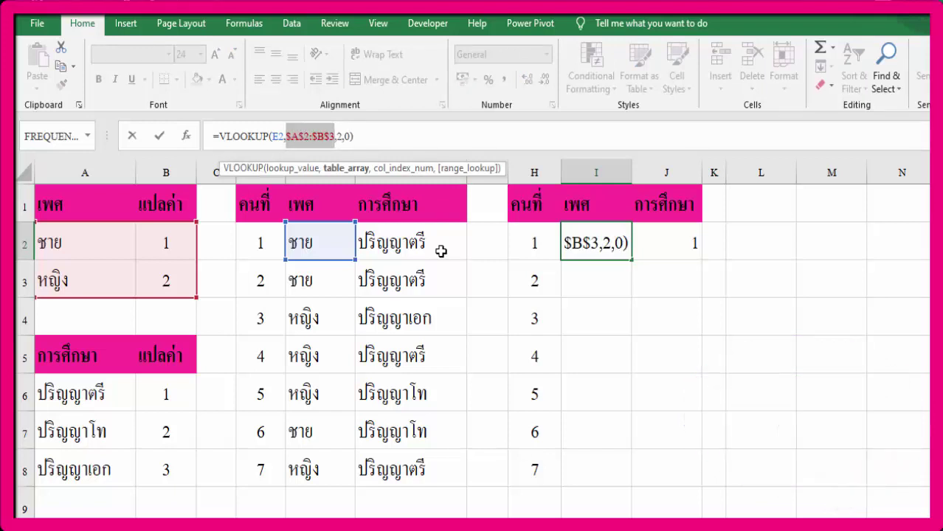
key(Tab)
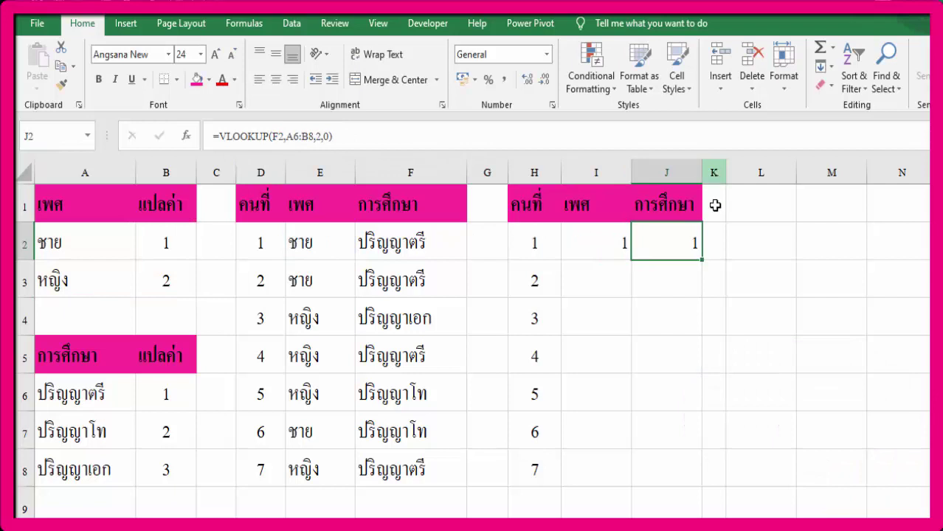
Step: Make the J2 lookup range absolute as $A$6:$B$8
double_click(689, 240)
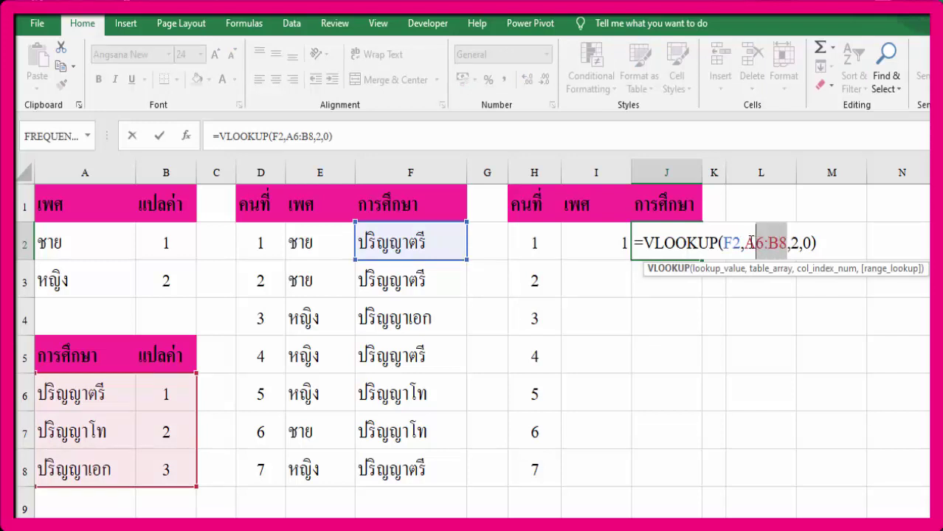
drag(786, 243, 743, 243)
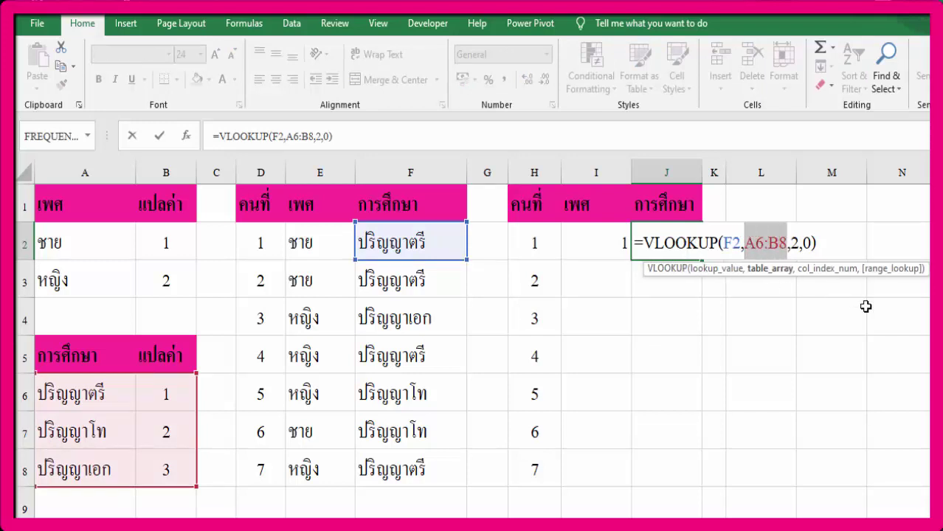
key(F4)
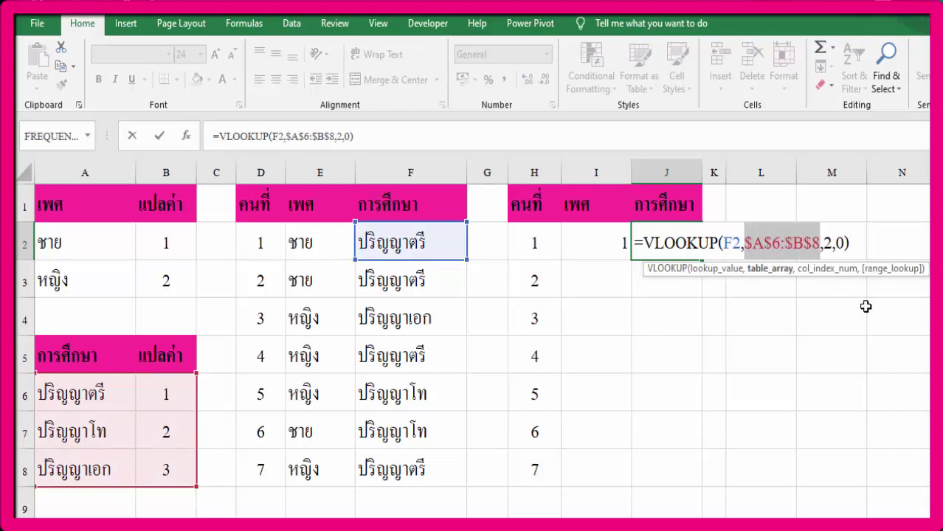
key(Return)
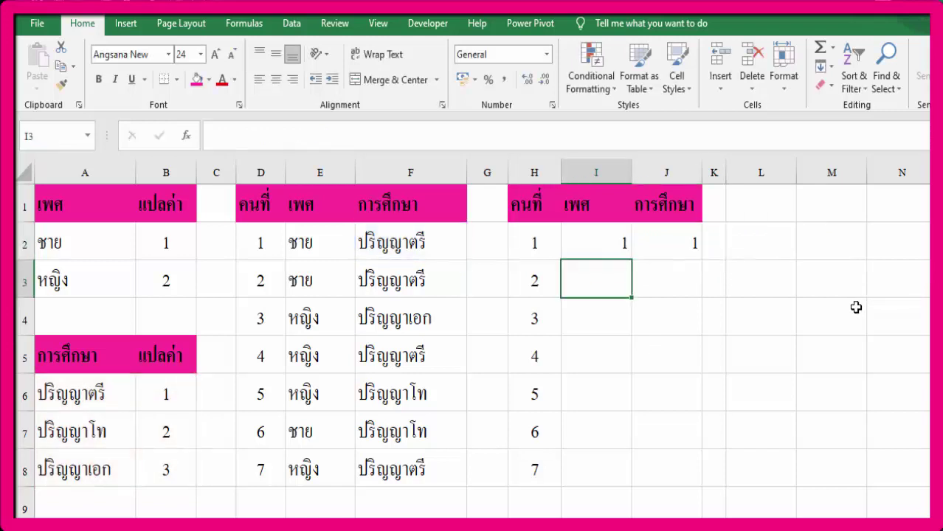
Step: Fill the I2:J2 lookup formulas down to row 8 and check person 3's codes
drag(602, 247, 667, 248)
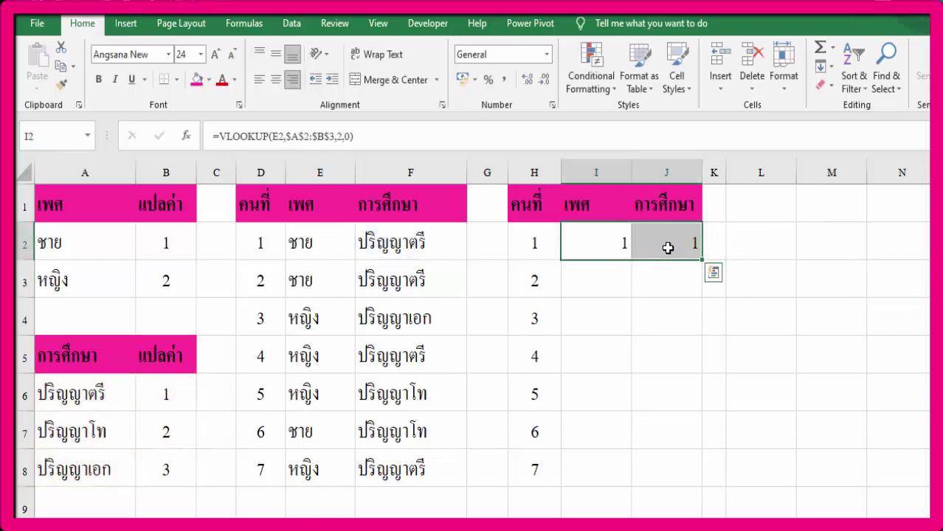
drag(702, 259, 689, 483)
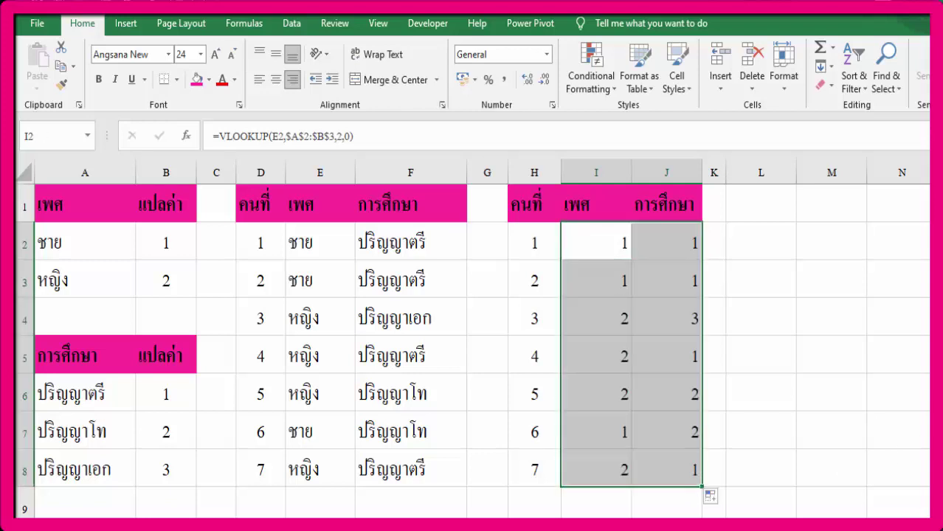
click(861, 473)
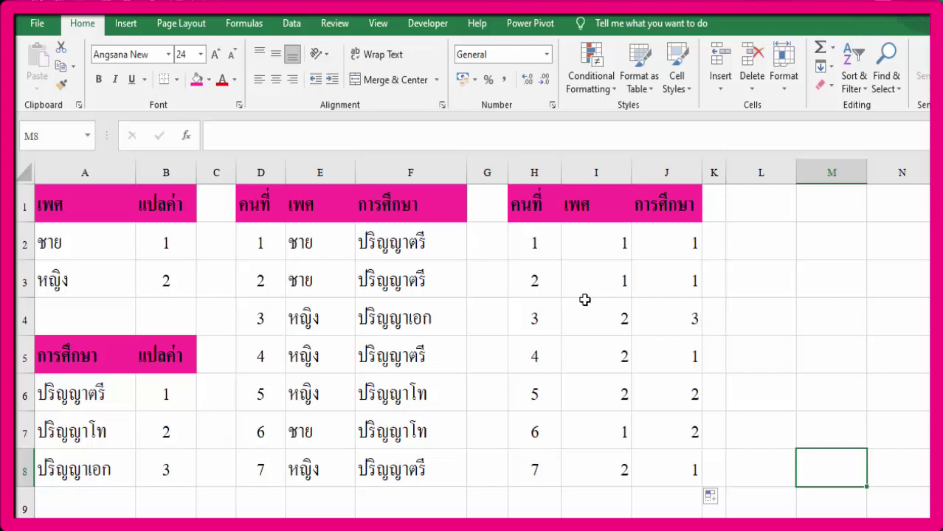
drag(691, 318, 542, 322)
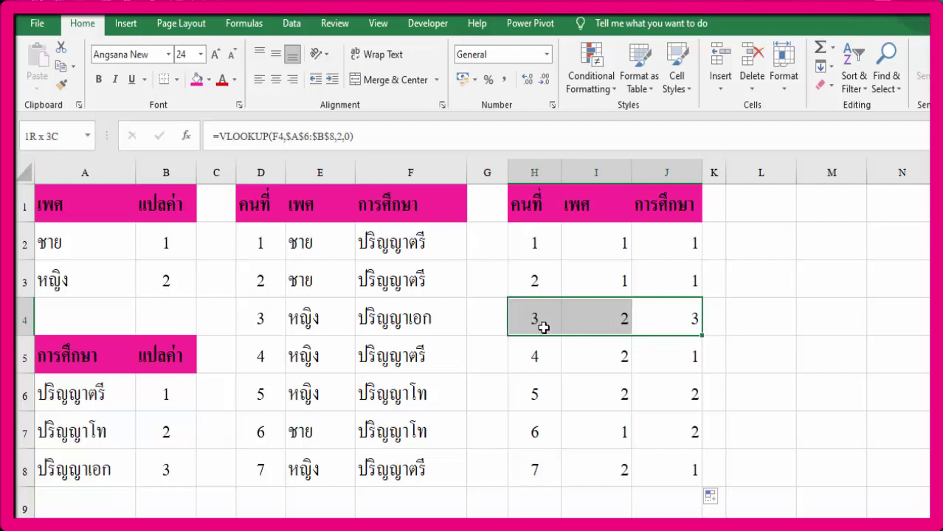